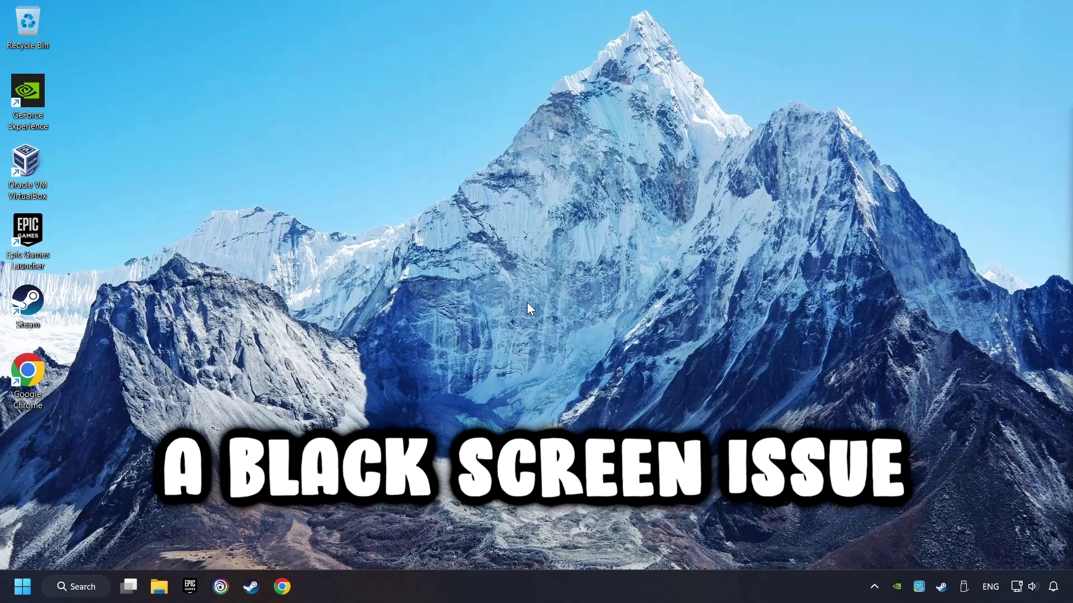
# Search Windows for 'device manager' and open Device Manager from the results.
pyautogui.click(78, 585)
pyautogui.write('device manager')
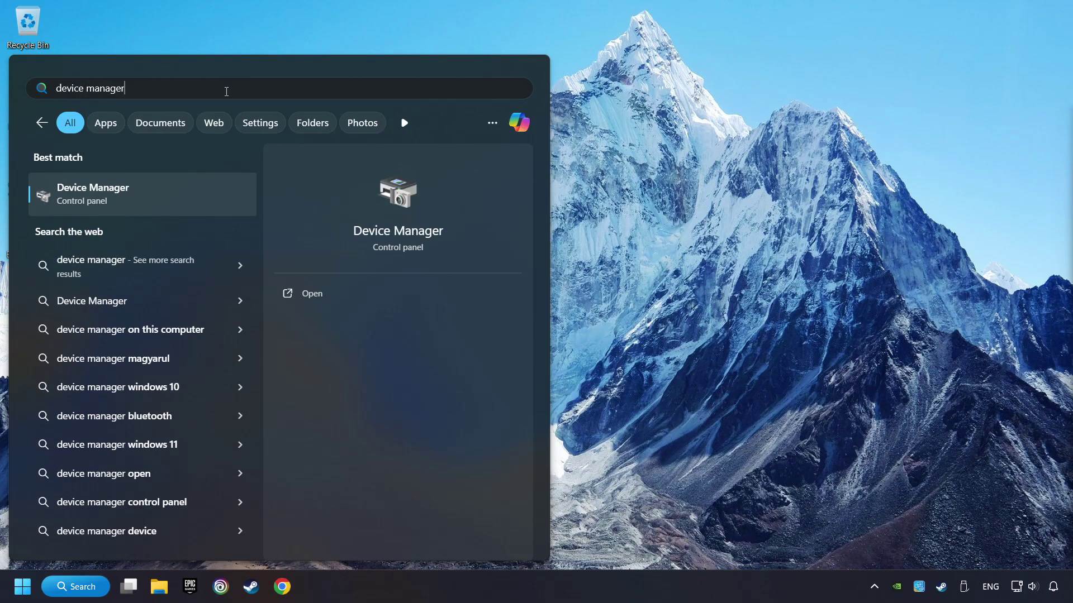
pyautogui.click(219, 198)
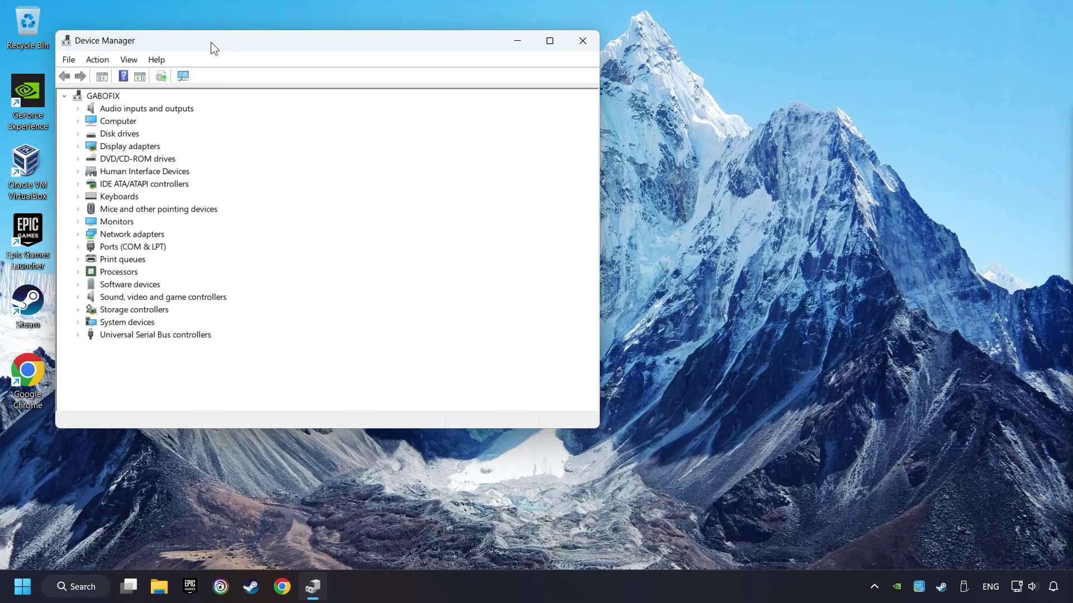
# Run an automatic driver search for the NVIDIA GeForce GTX 1050 Ti, which confirms the best driver is installed.
pyautogui.moveTo(210, 42); pyautogui.dragTo(406, 102)
pyautogui.click(290, 210)
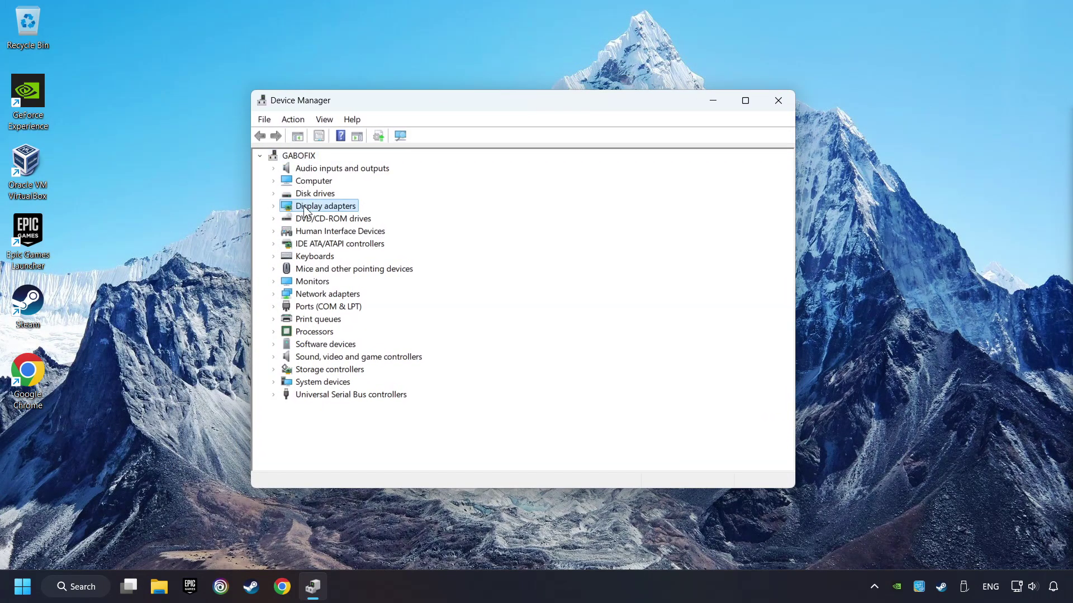
pyautogui.click(273, 207)
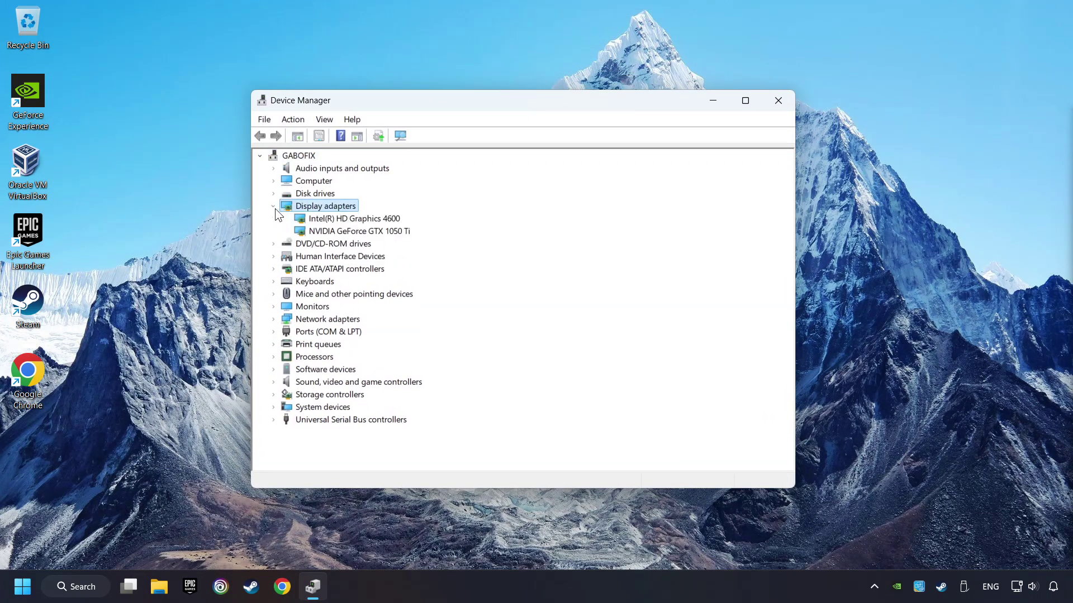
pyautogui.click(310, 233)
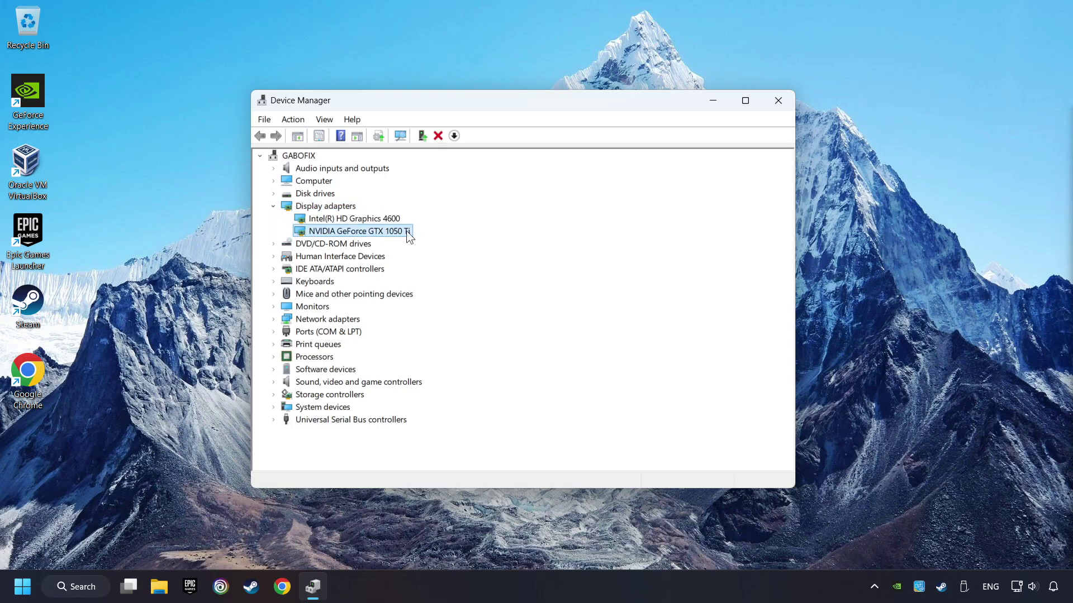
pyautogui.rightClick(377, 233)
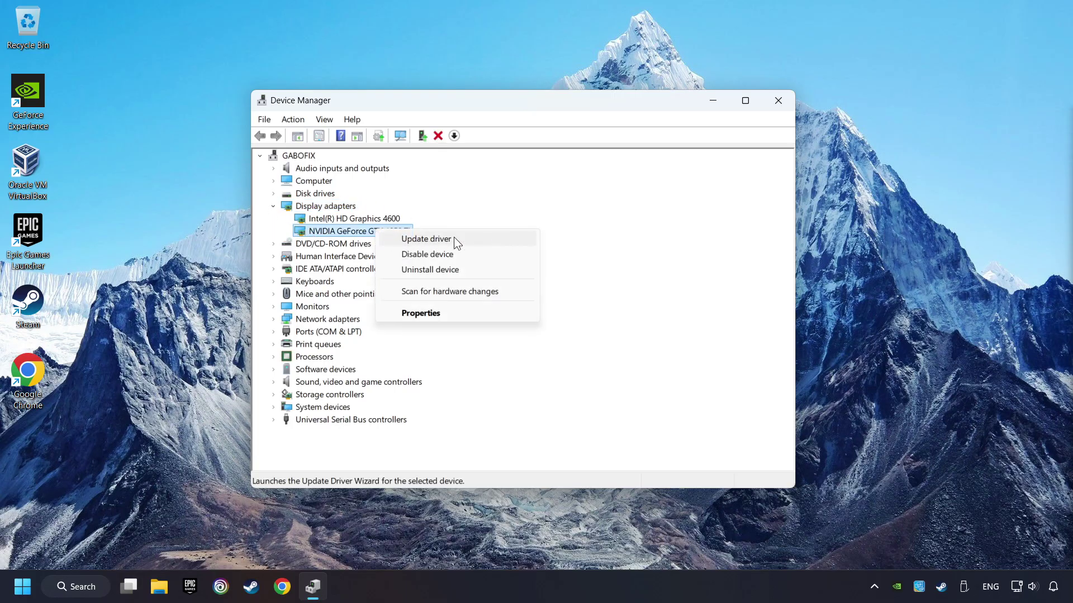
pyautogui.click(496, 239)
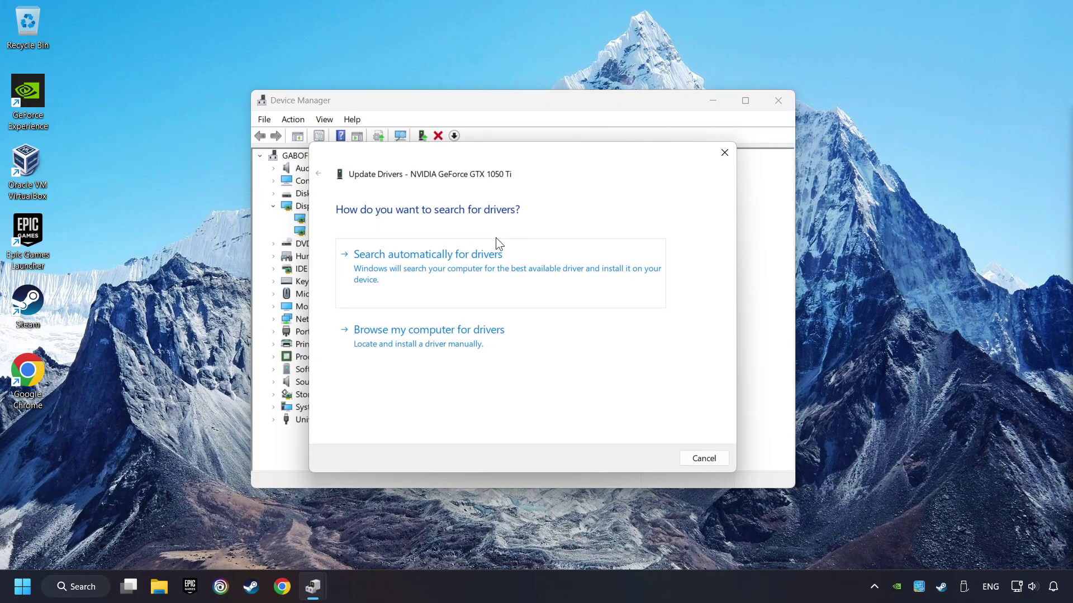
pyautogui.click(472, 267)
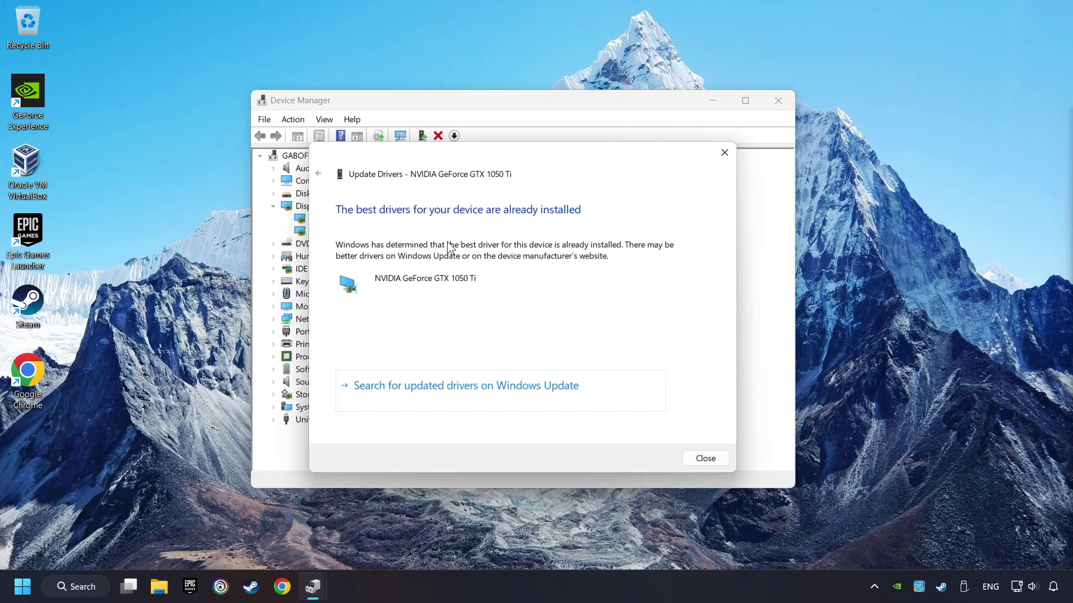
pyautogui.click(706, 458)
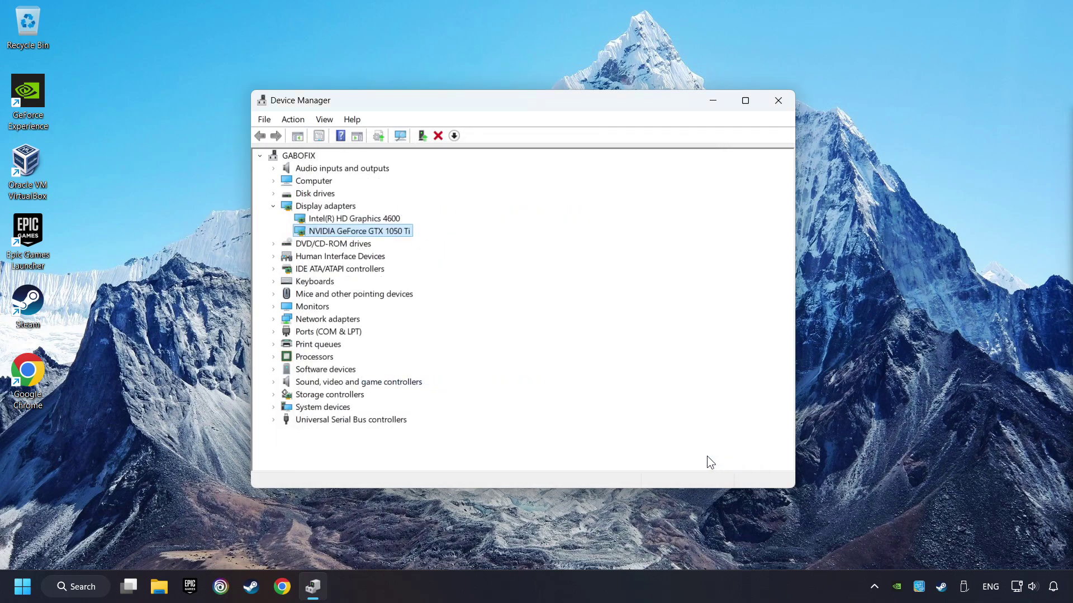
# Close Device Manager and search Google in Chrome for 'nvidia geforce driver download'.
pyautogui.click(778, 103)
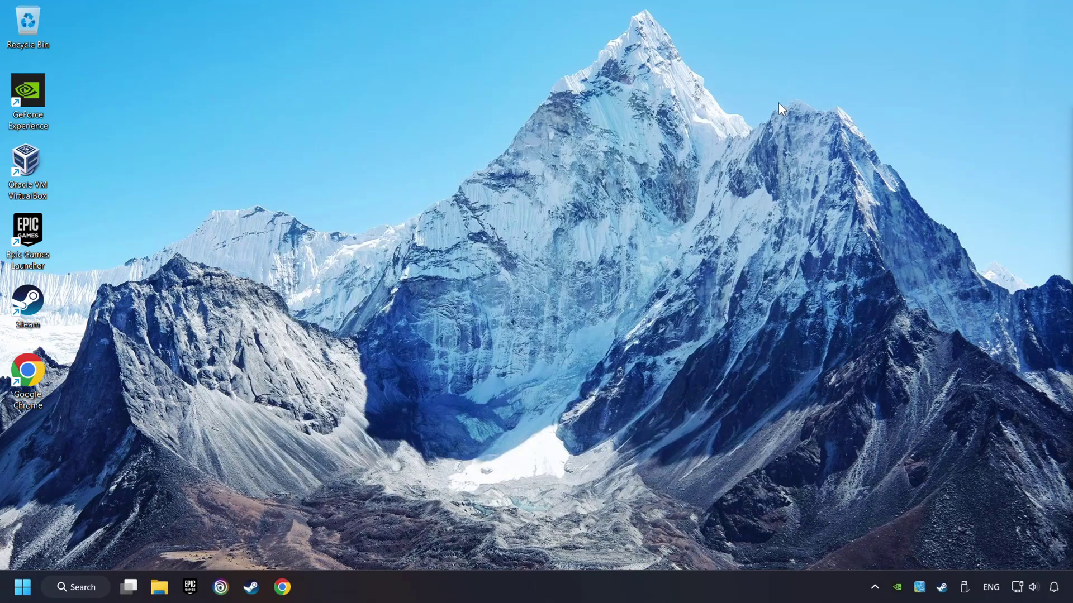
pyautogui.click(282, 587)
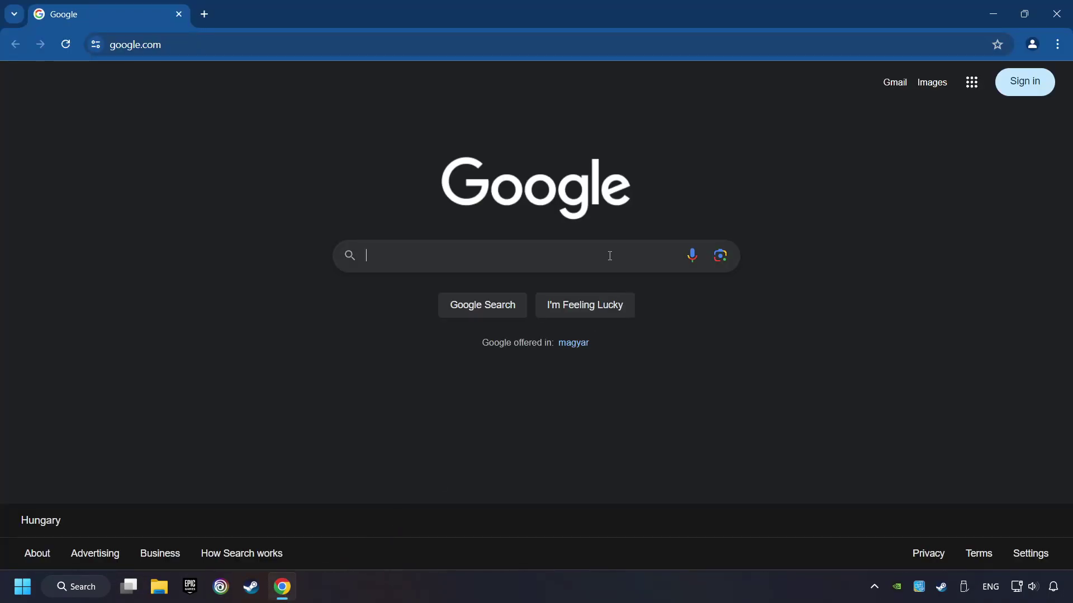
pyautogui.write('nvidia gefo')
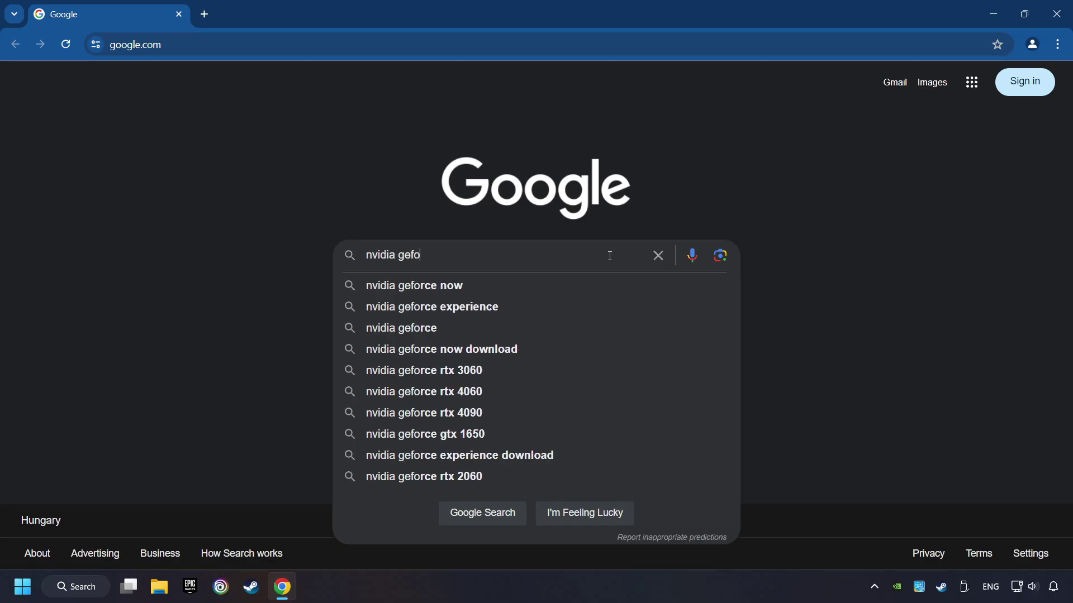
pyautogui.write('rce driver dow')
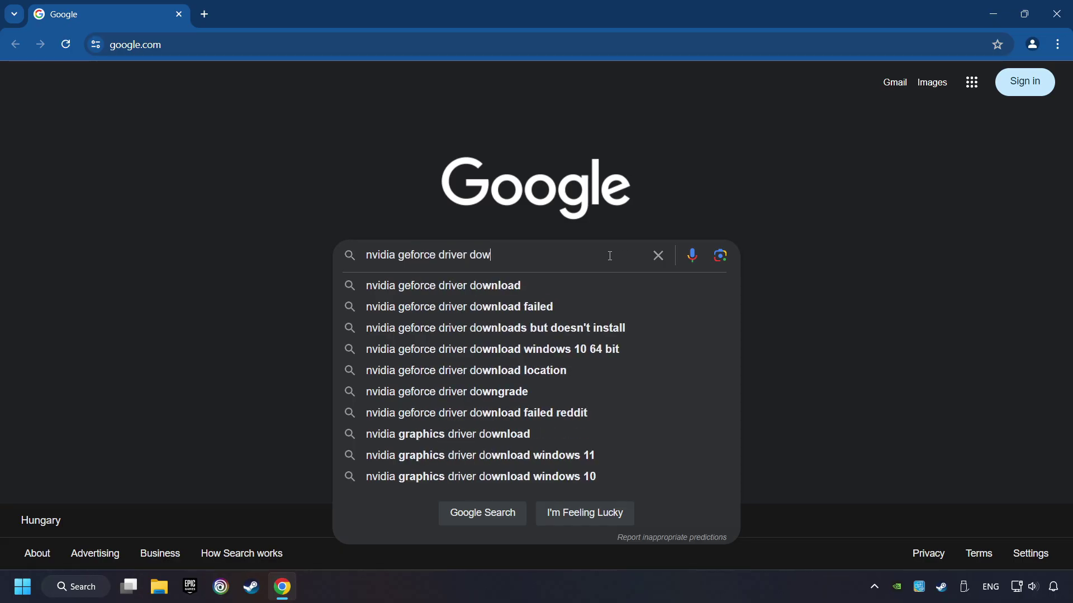
pyautogui.write('nload')
pyautogui.press('Return')
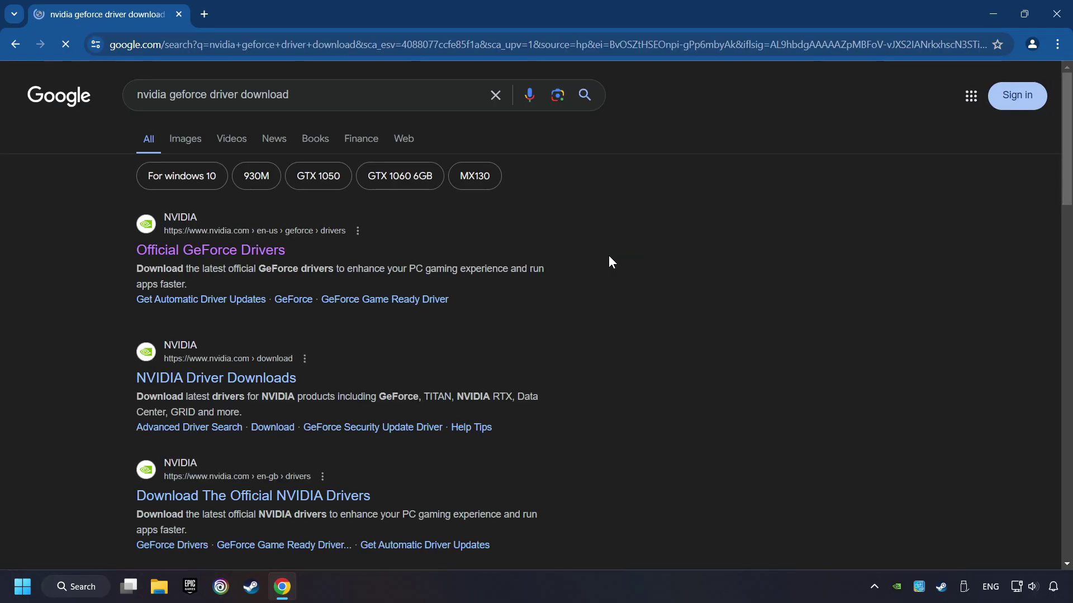
# Download the GeForce Experience installer from the Official GeForce Drivers page and open it.
pyautogui.click(227, 253)
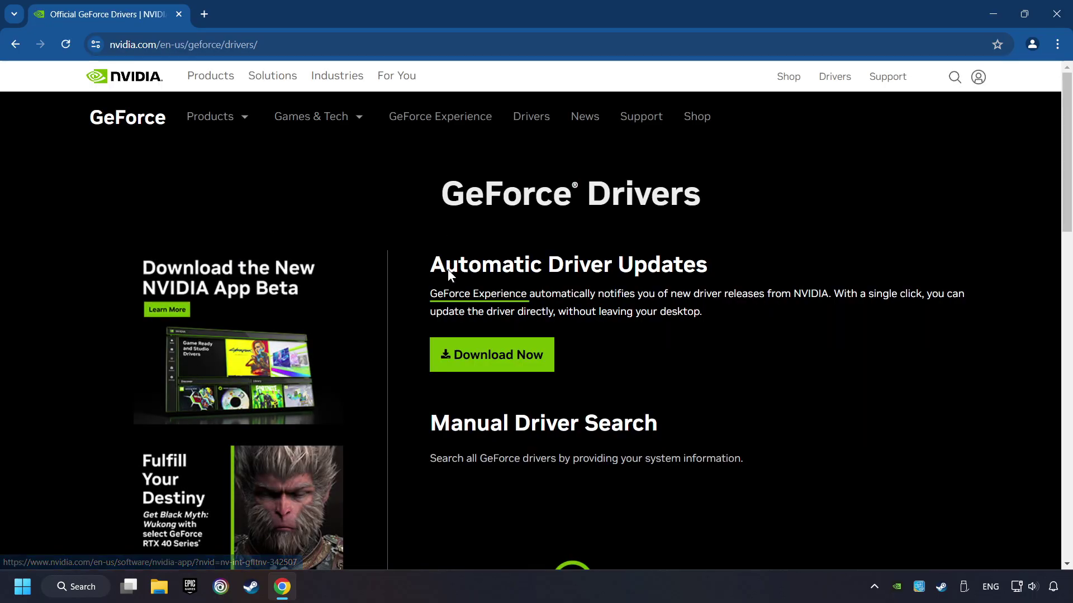
pyautogui.click(504, 367)
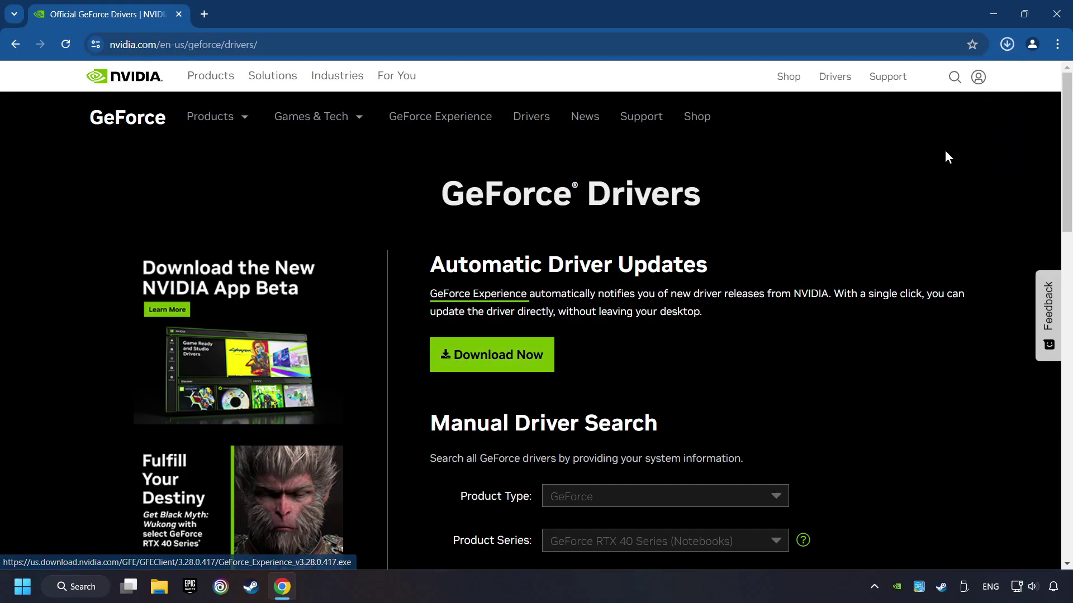
pyautogui.click(1006, 44)
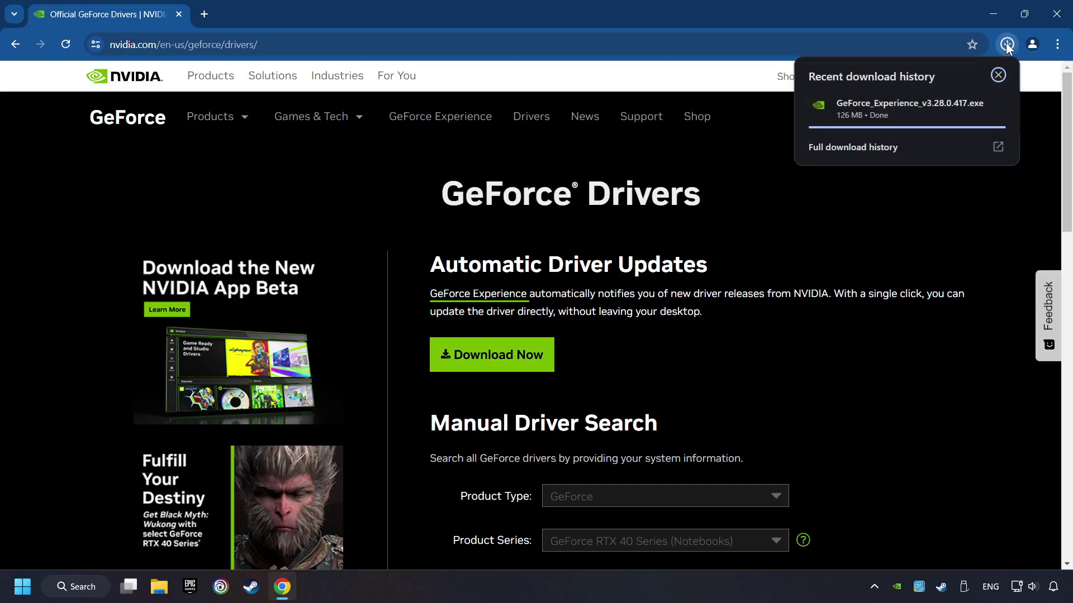
pyautogui.click(914, 116)
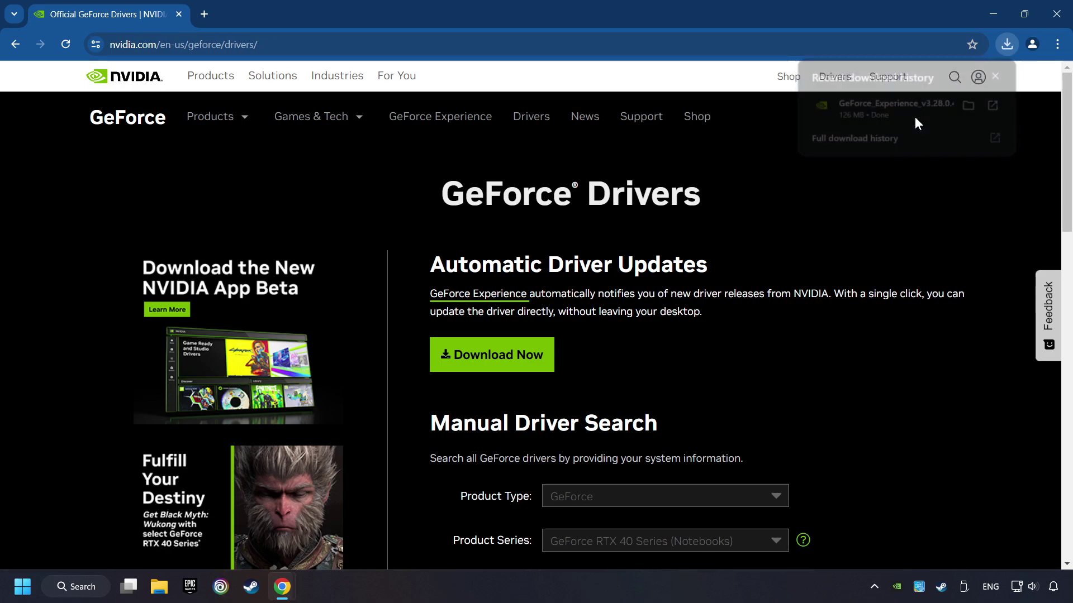
# Close Chrome and agree to install GeForce Experience 3.28.0.417 in the NVIDIA Installer.
pyautogui.click(1056, 16)
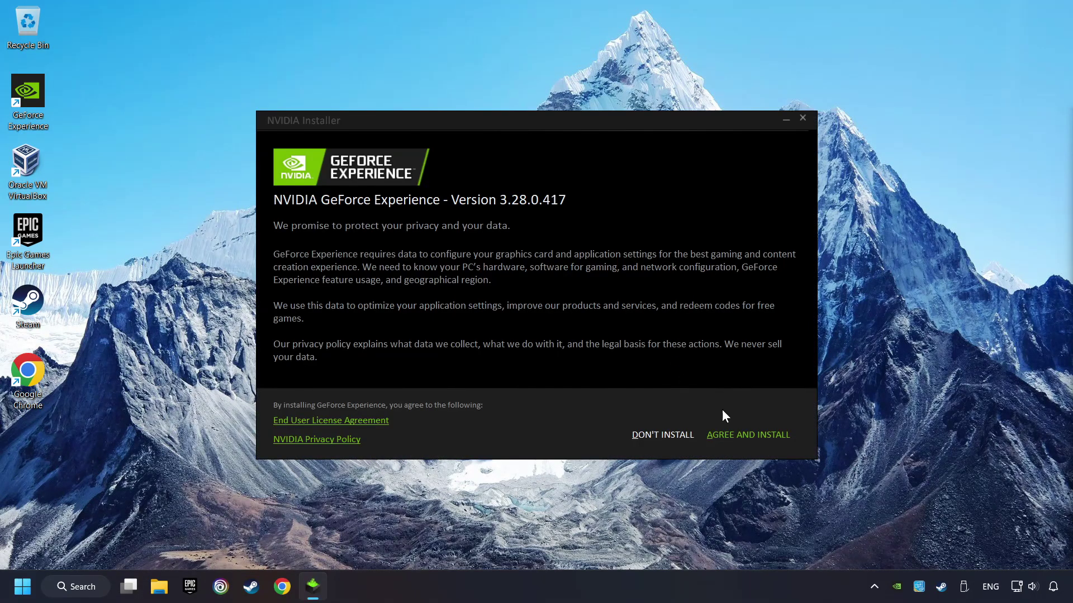
pyautogui.click(766, 440)
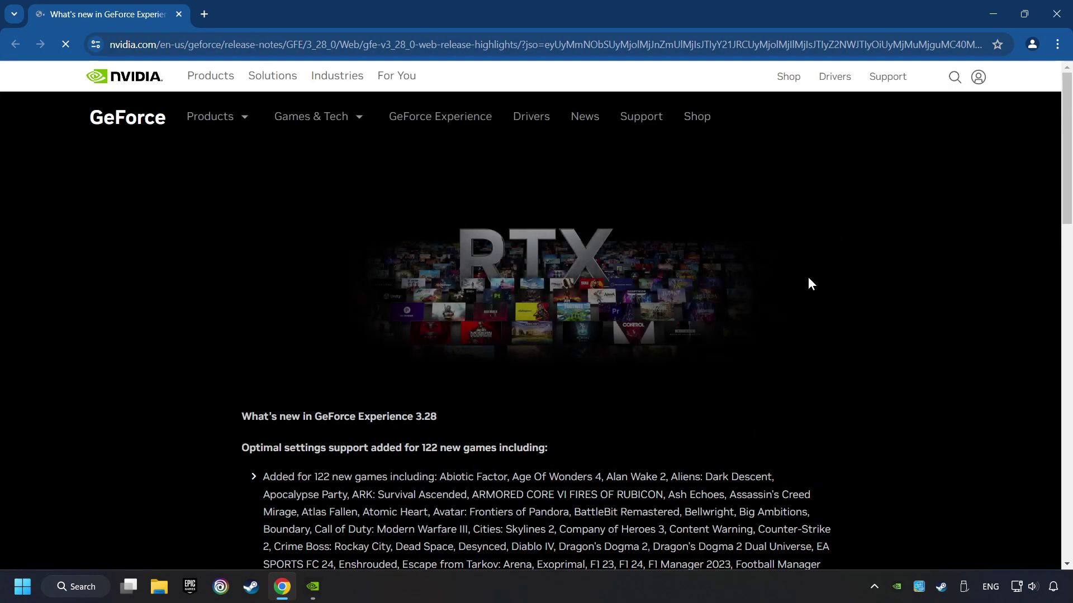
# Check GeForce Experience's Drivers page, confirming Game Ready Driver 556.12 is latest, then close the app.
pyautogui.click(1056, 13)
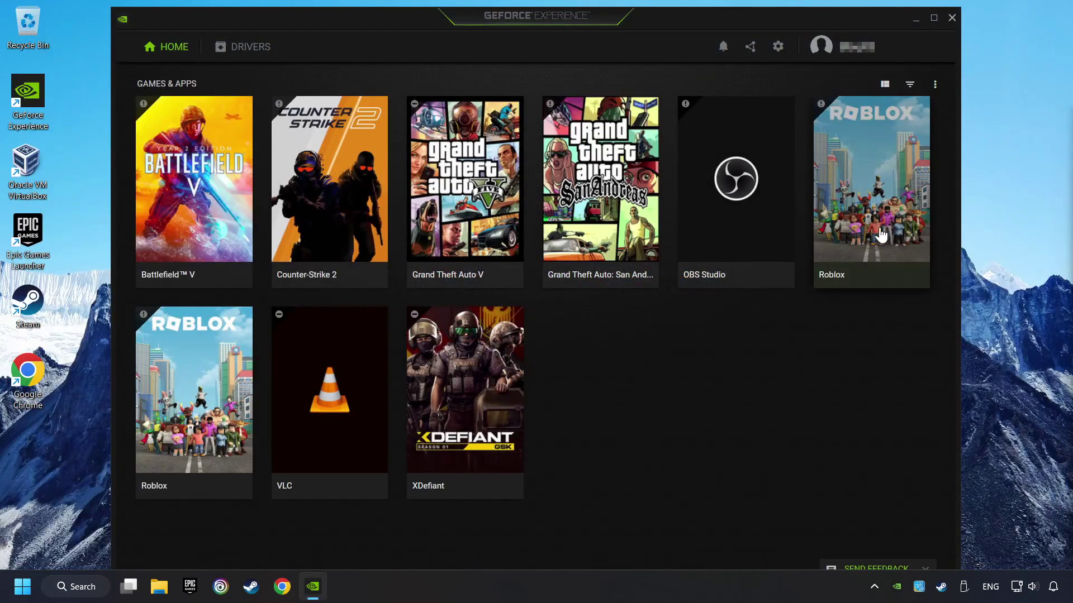
pyautogui.click(246, 56)
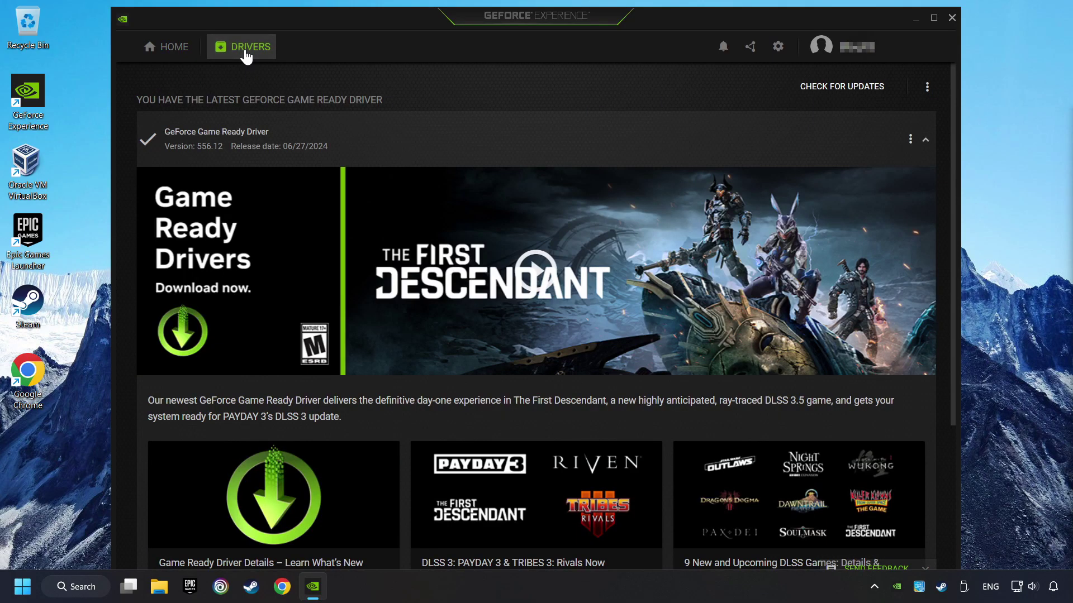
pyautogui.click(835, 98)
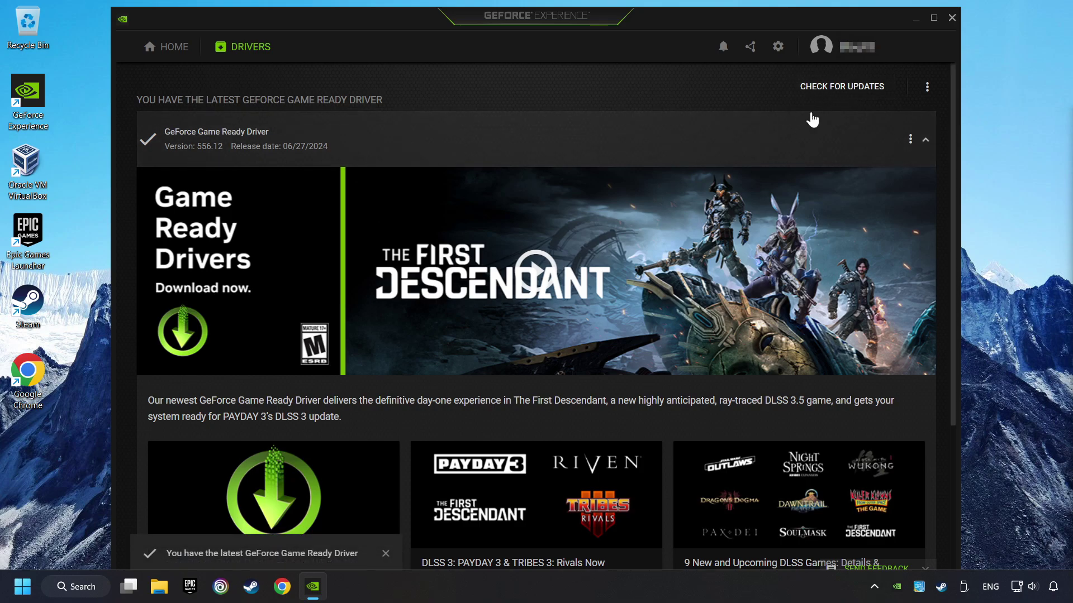
pyautogui.click(952, 19)
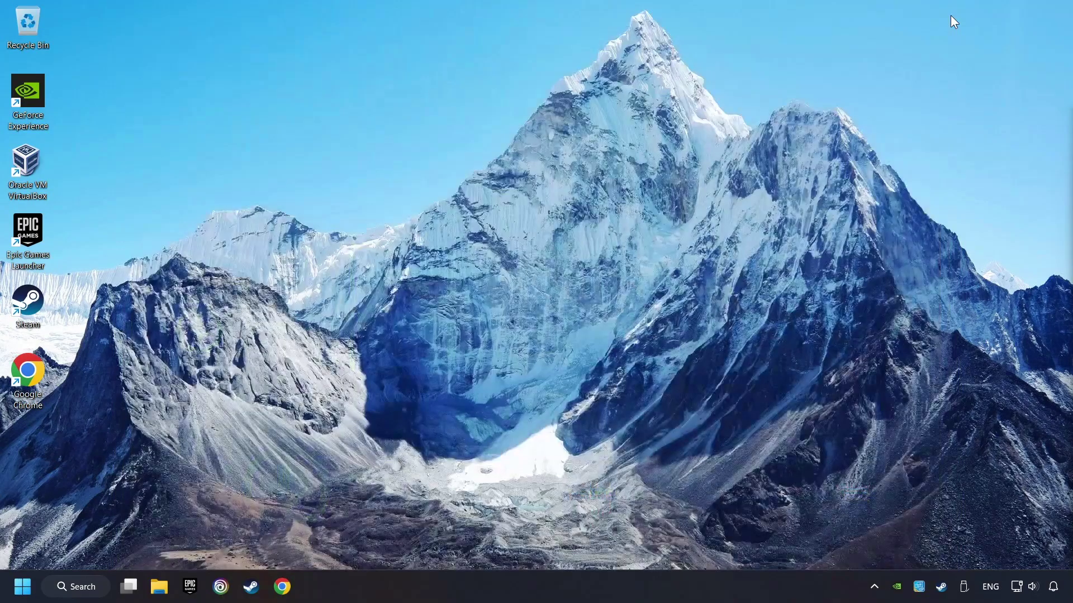
# Open the Graphics settings page from Windows Search.
pyautogui.click(80, 588)
pyautogui.write('g')
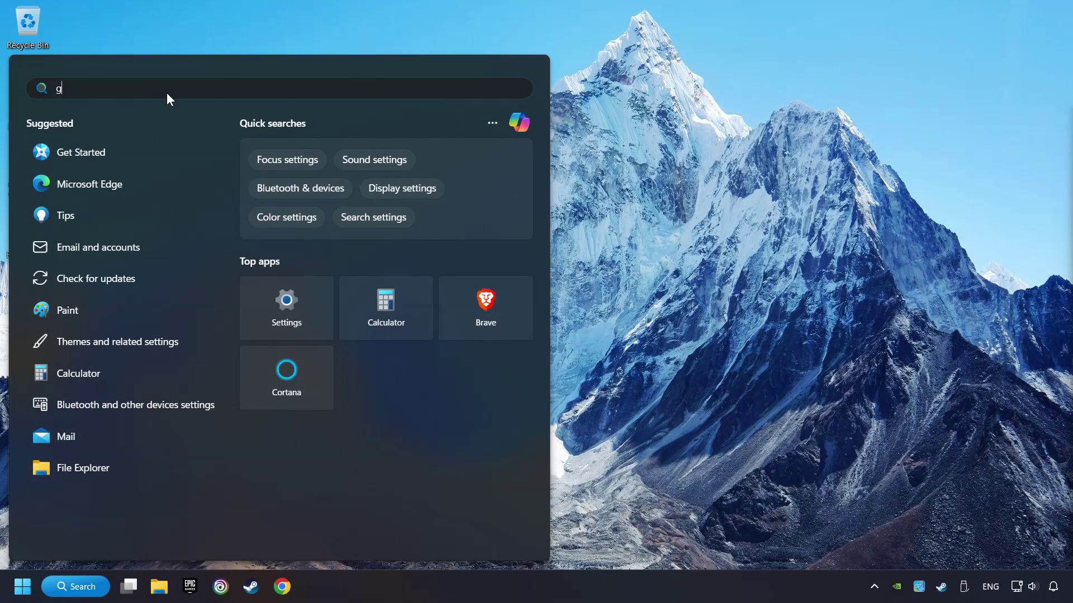
pyautogui.write('raphics')
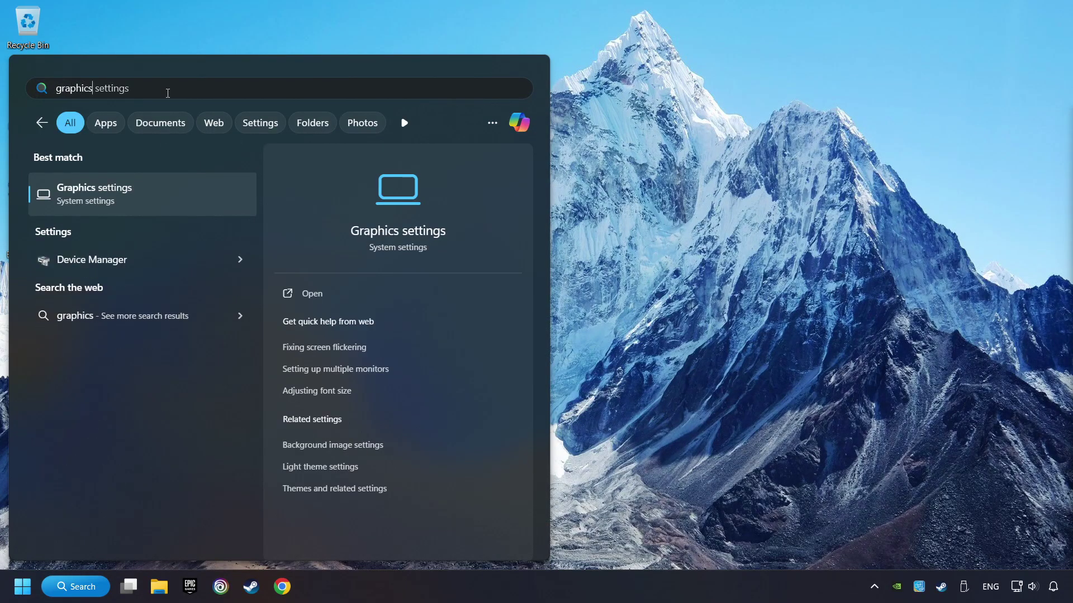
pyautogui.write(' settings')
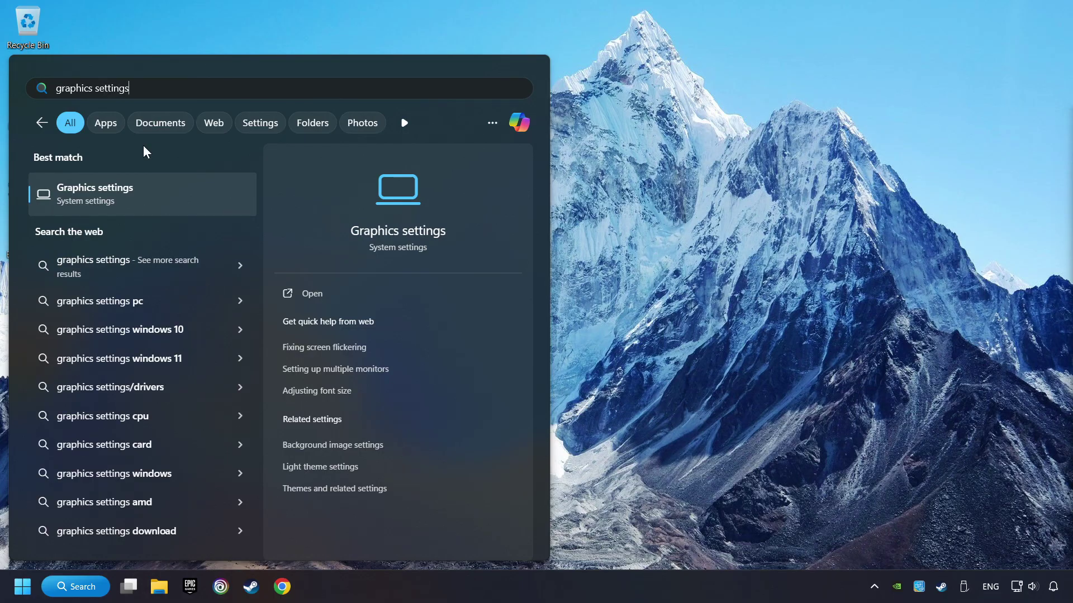
pyautogui.click(212, 199)
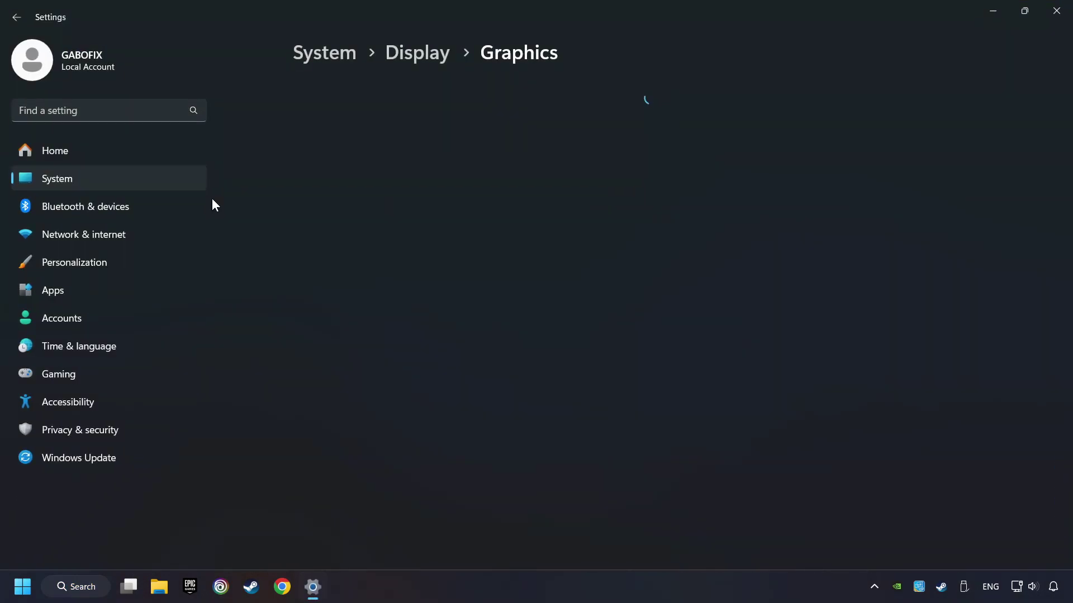
pyautogui.scroll(-3, 259, 219)
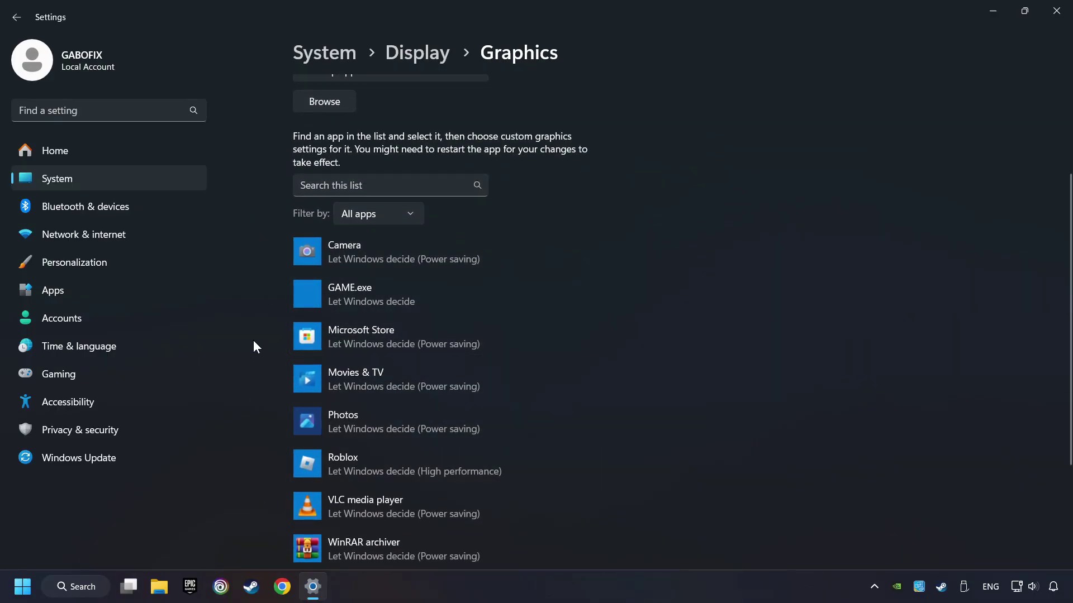
pyautogui.scroll(2, 254, 345)
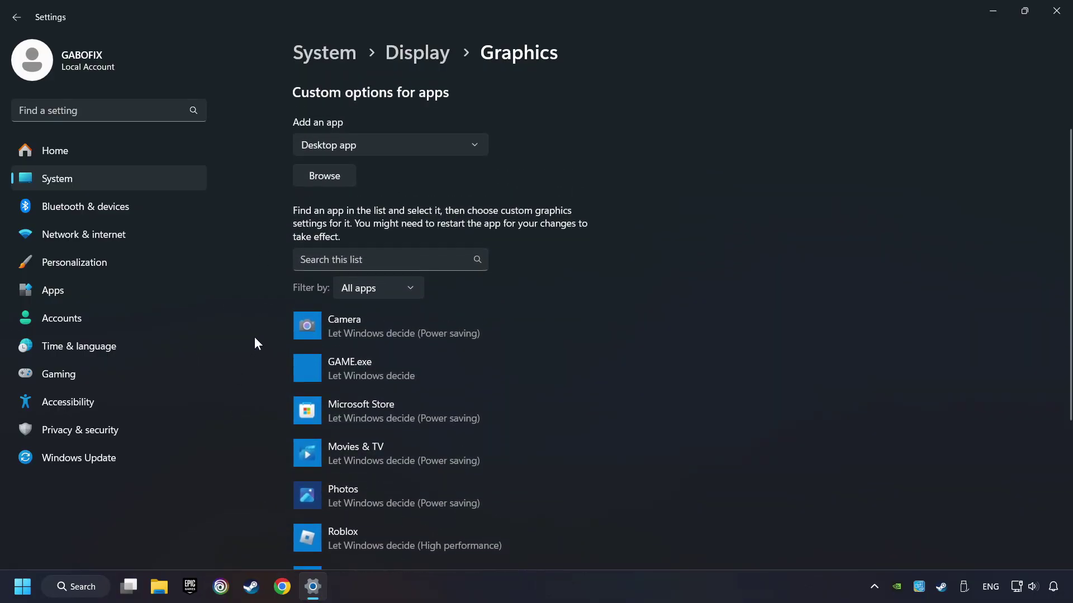
# Cancel the Browse file picker and expand GAME.exe to show its C:\Program Files (x86) path.
pyautogui.click(335, 180)
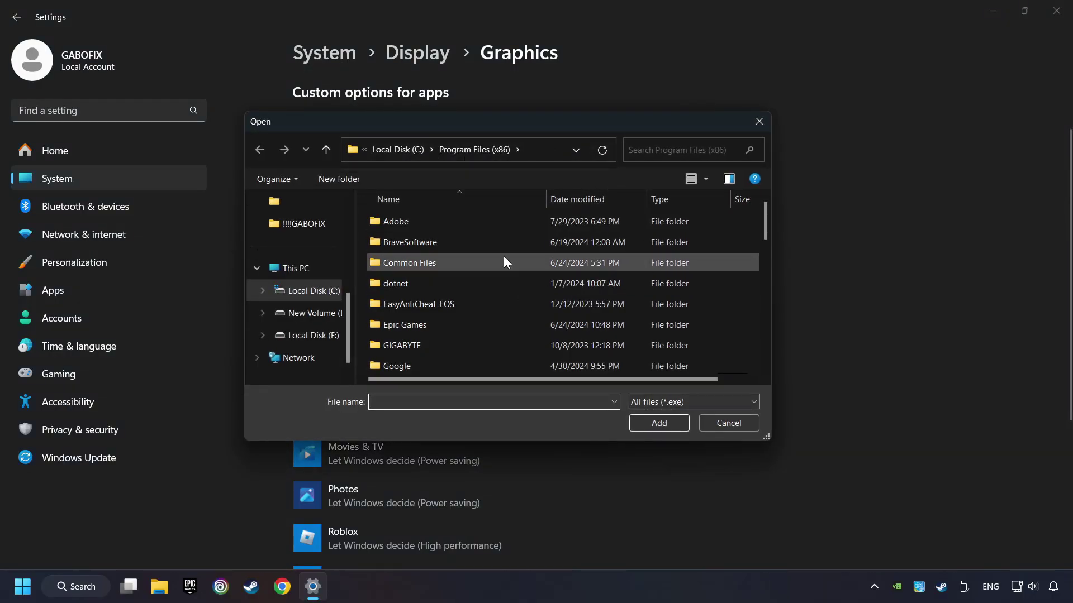
pyautogui.click(761, 122)
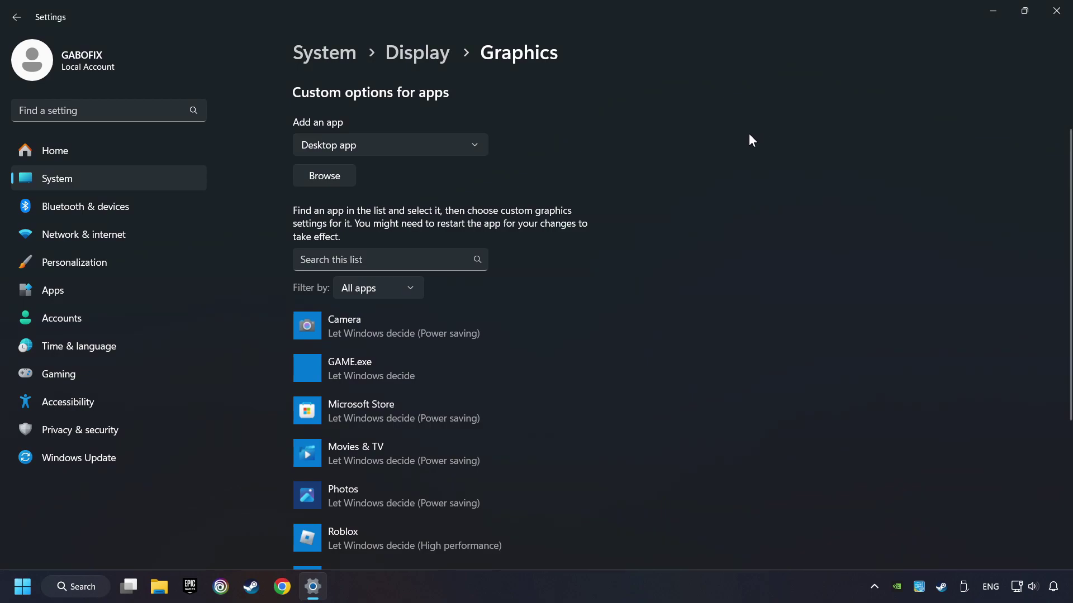
pyautogui.scroll(-2, 373, 361)
pyautogui.click(384, 291)
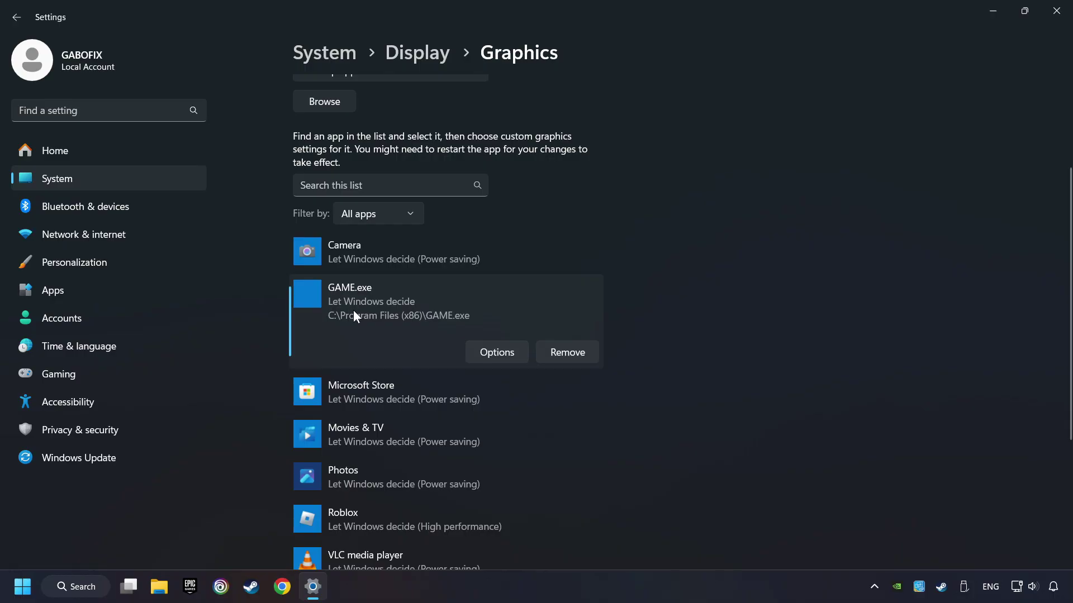
# Save GAME.exe's graphics preference as High performance (NVIDIA GPU) and close Settings.
pyautogui.click(505, 352)
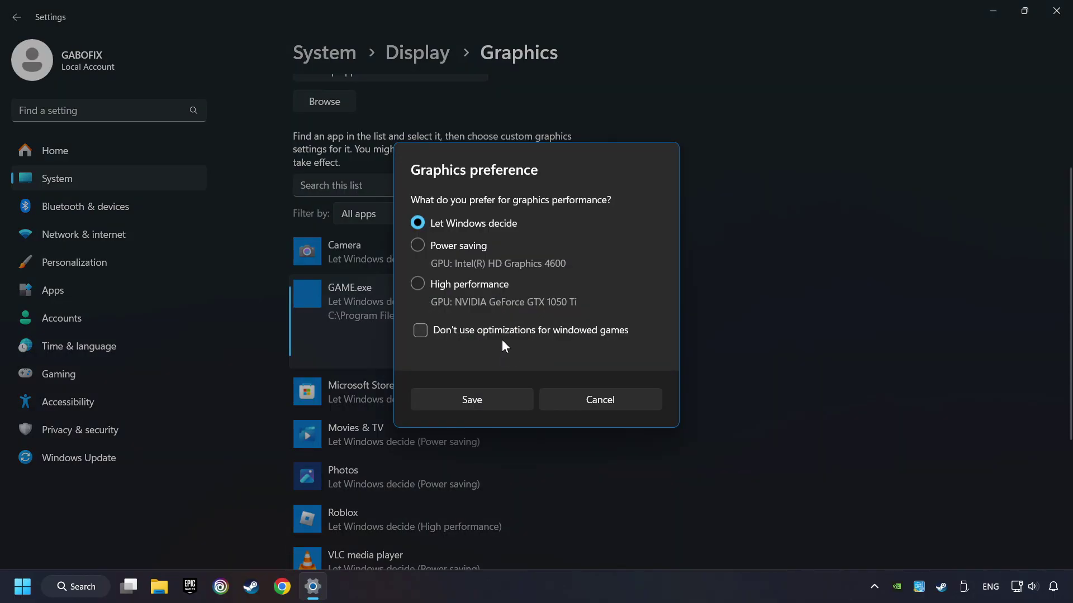
pyautogui.click(418, 285)
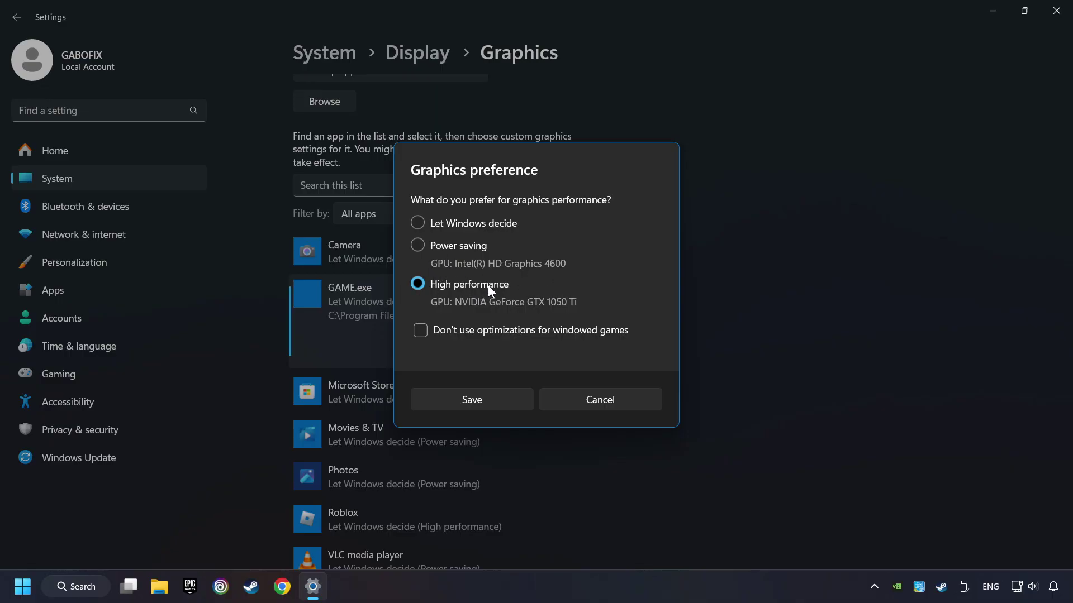
pyautogui.click(490, 397)
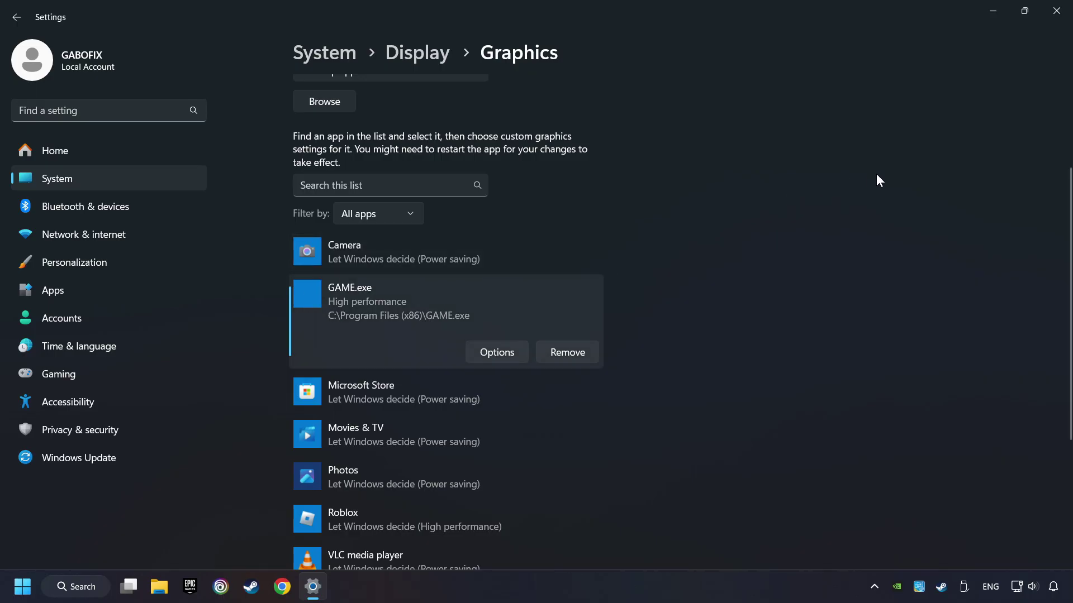
pyautogui.click(1058, 12)
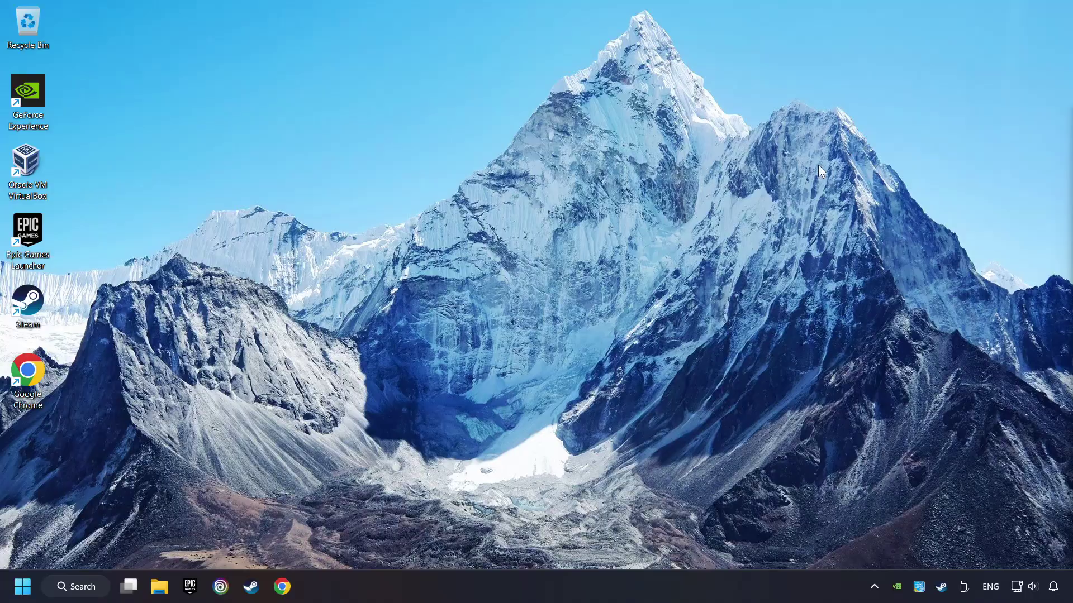
# Verify GAME's file integrity from its Steam properties, then browse to its install folder.
pyautogui.click(251, 587)
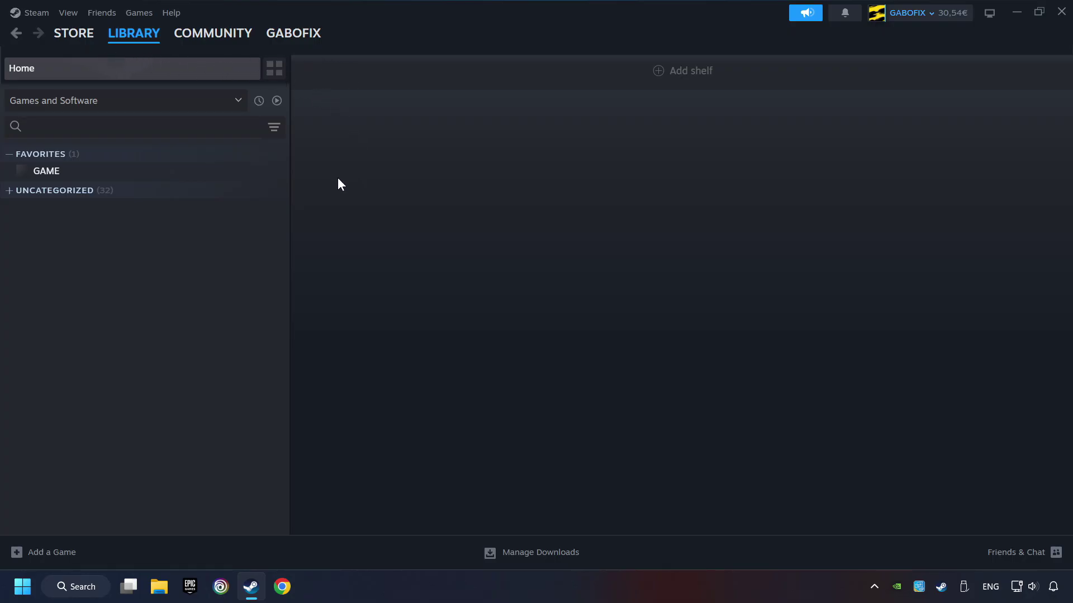
pyautogui.rightClick(237, 175)
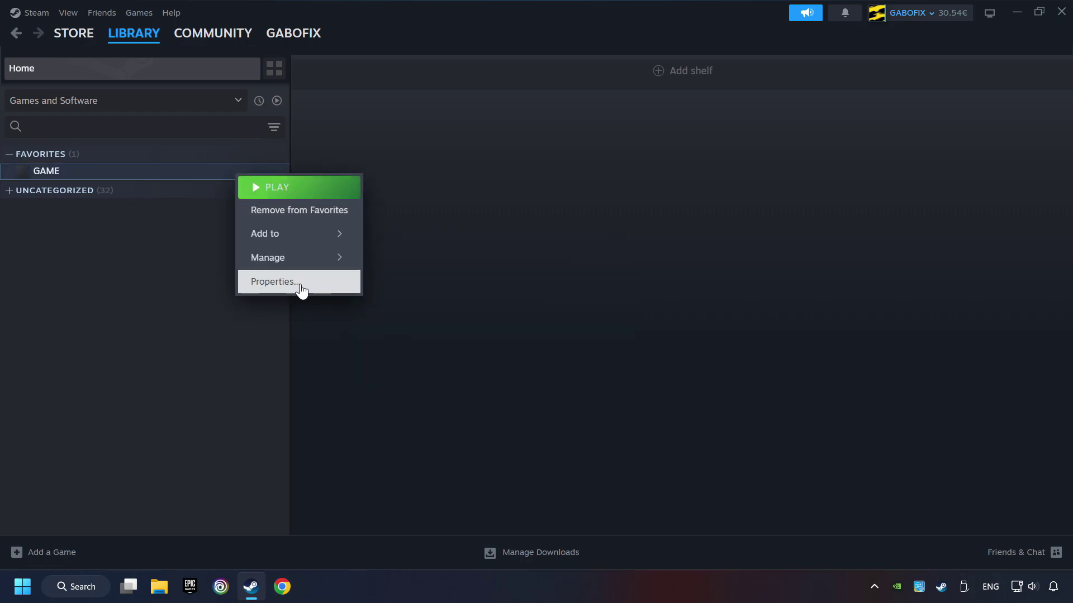
pyautogui.click(330, 288)
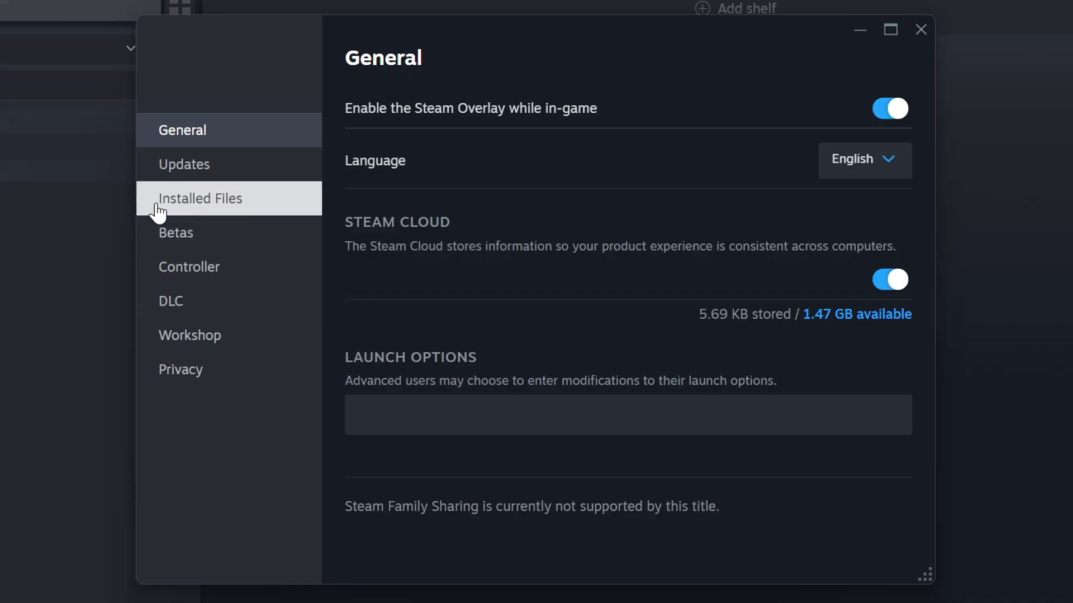
pyautogui.click(248, 210)
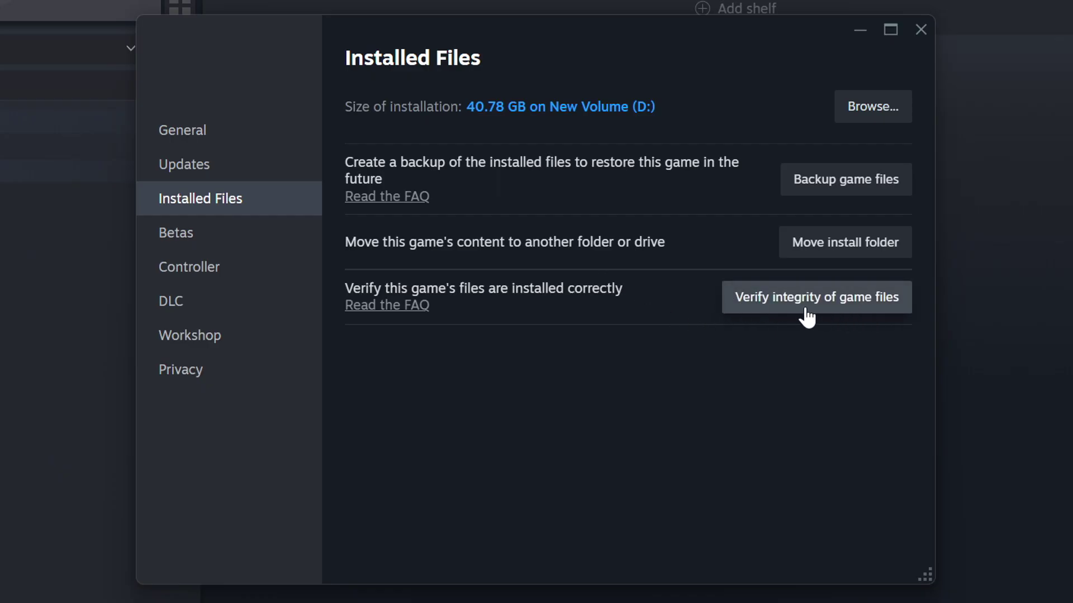
pyautogui.click(834, 308)
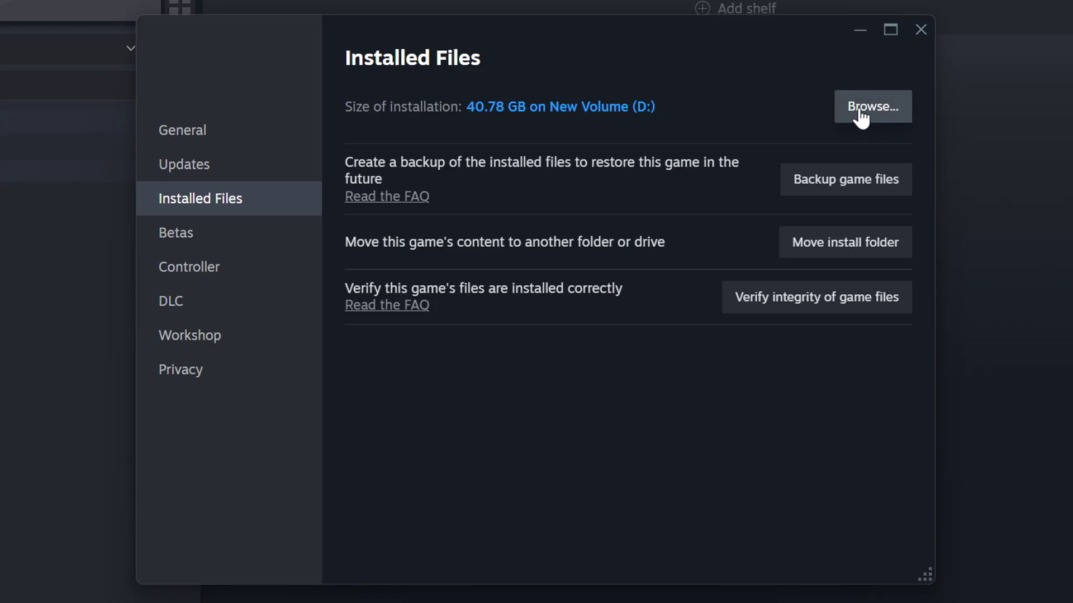
pyautogui.click(881, 113)
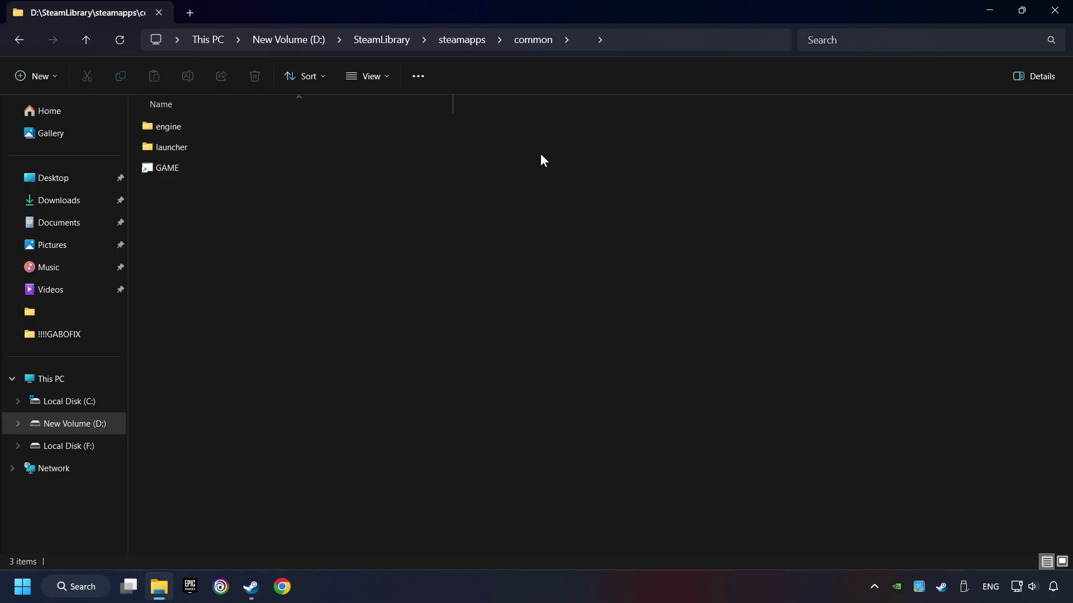
pyautogui.rightClick(340, 165)
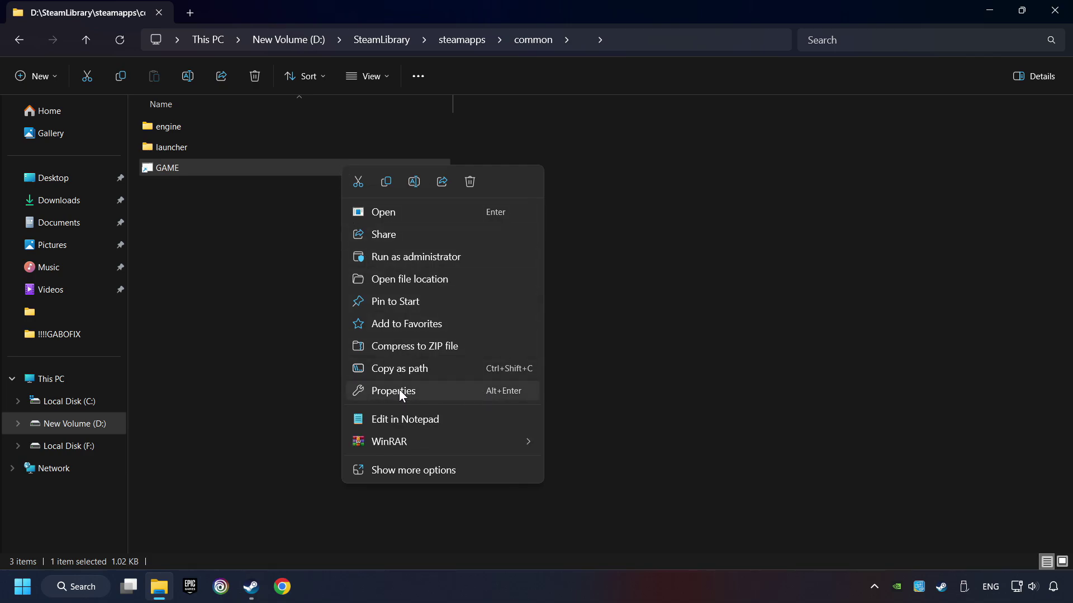
# Set the GAME shortcut to Windows 8 compatibility mode, fullscreen optimizations off, run as administrator.
pyautogui.click(361, 391)
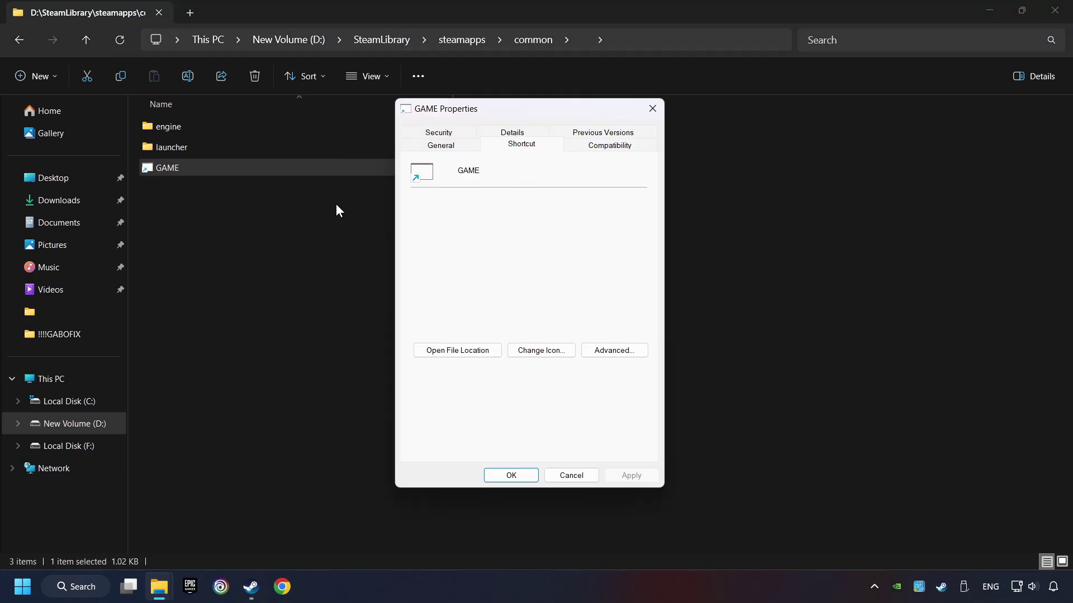
pyautogui.click(633, 146)
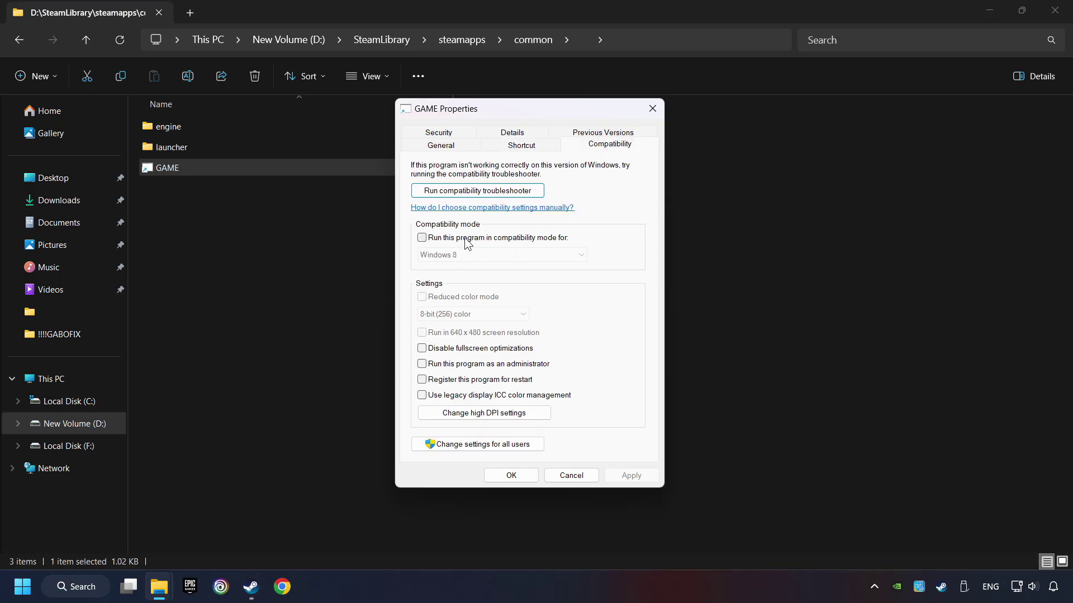
pyautogui.click(509, 240)
pyautogui.click(507, 254)
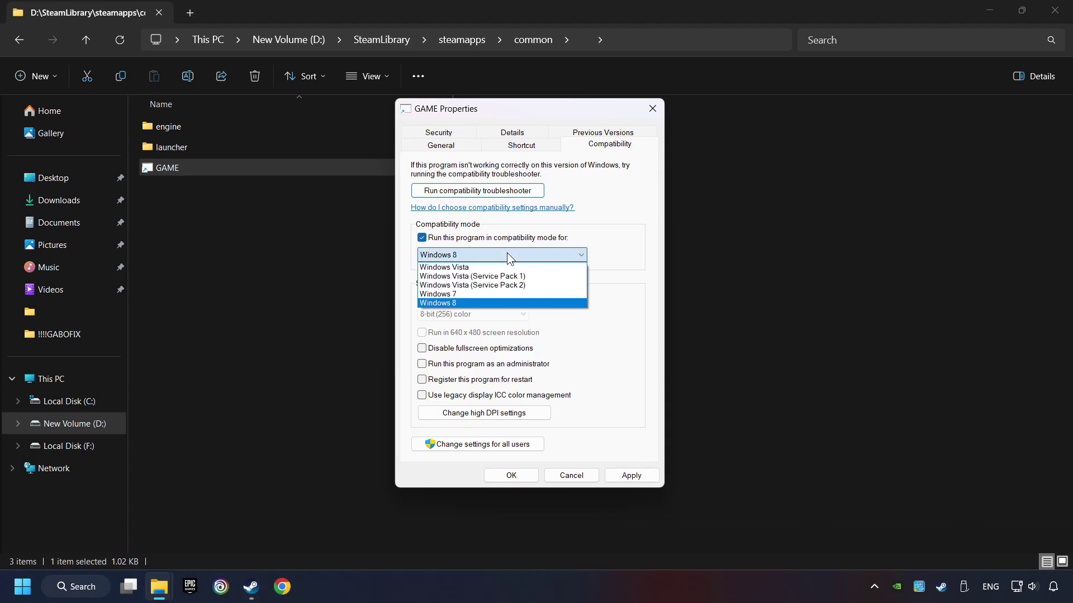
pyautogui.click(473, 303)
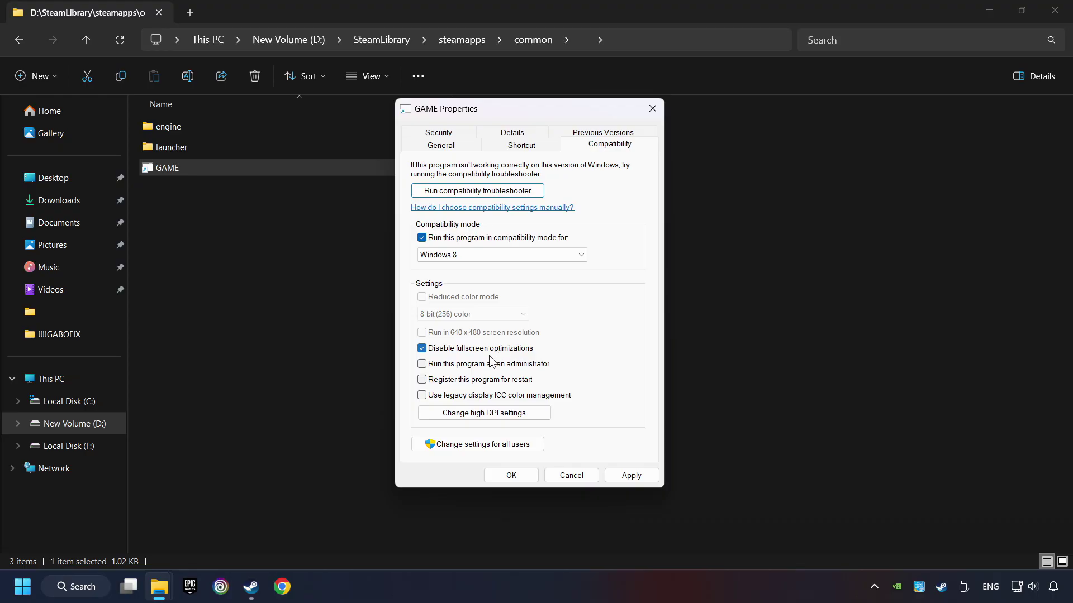
pyautogui.click(422, 364)
pyautogui.click(638, 476)
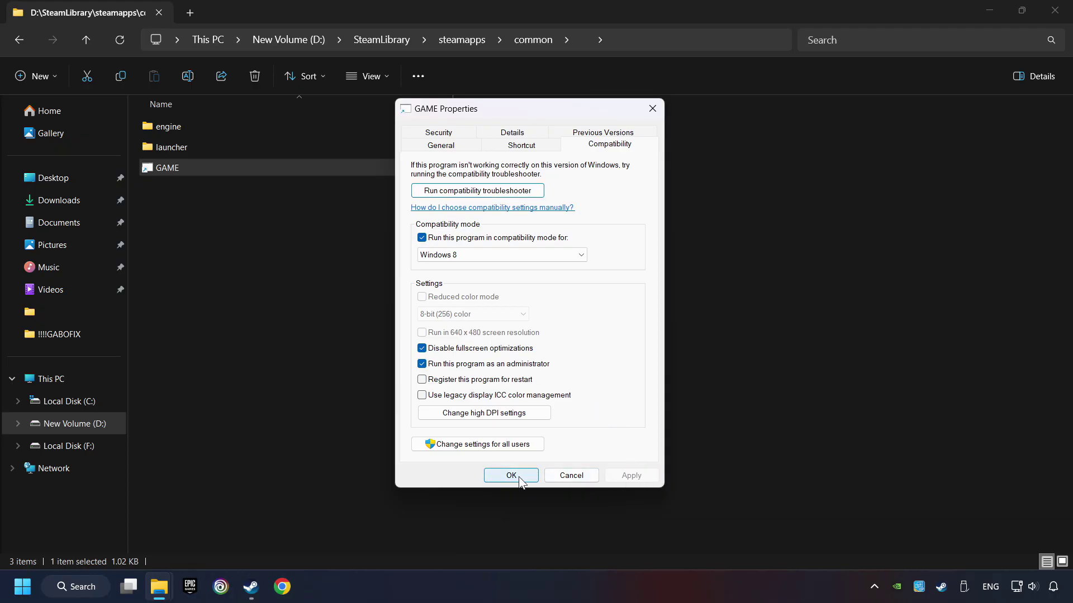
pyautogui.click(512, 475)
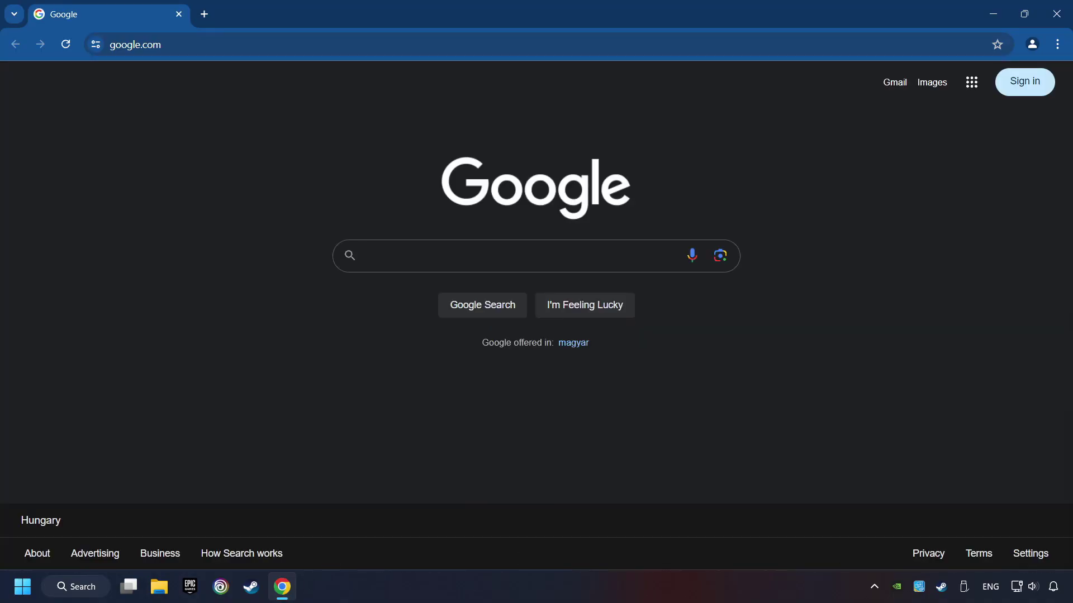
# Load Microsoft's DirectX End-User Runtime download page from its pasted URL.
pyautogui.click(206, 43)
pyautogui.write('https://www.microsoft.com/en-US/download/details.aspx?id=35')
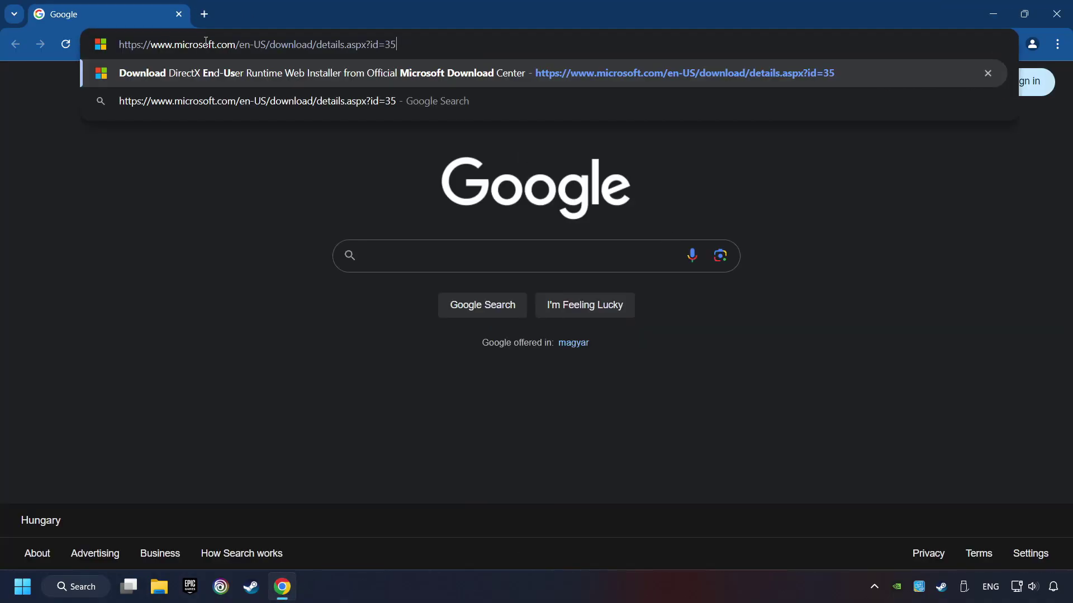
pyautogui.press('Return')
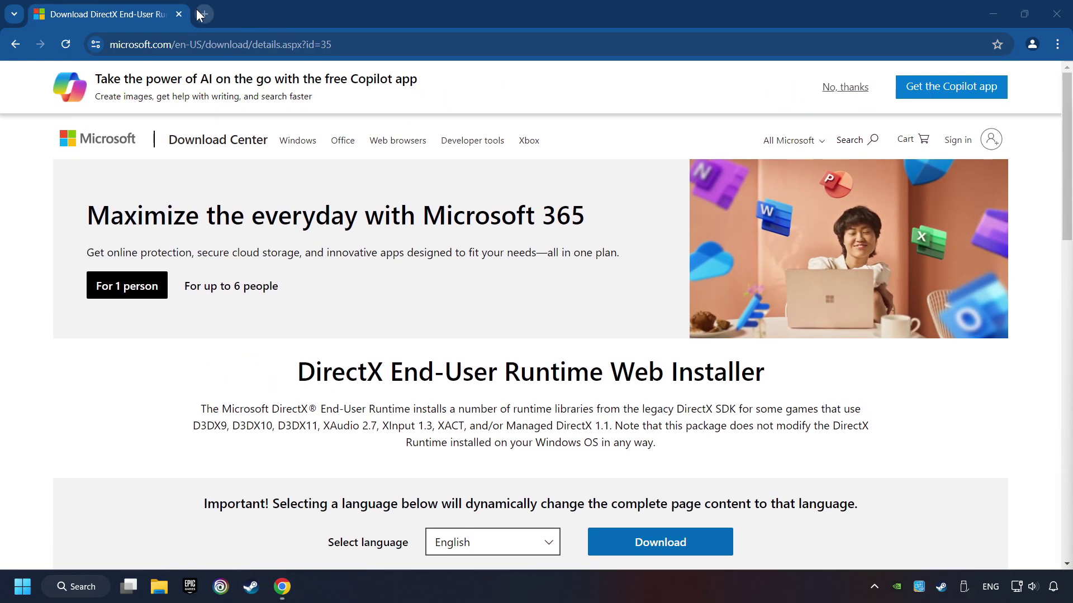
# Open the Visual C++ Redistributable downloads page in a new tab.
pyautogui.click(202, 13)
pyautogui.write('https://learn.microsoft.com/en-us/cpp/windows/latest-supported-vc-redist?view=msvc-160')
pyautogui.press('Return')
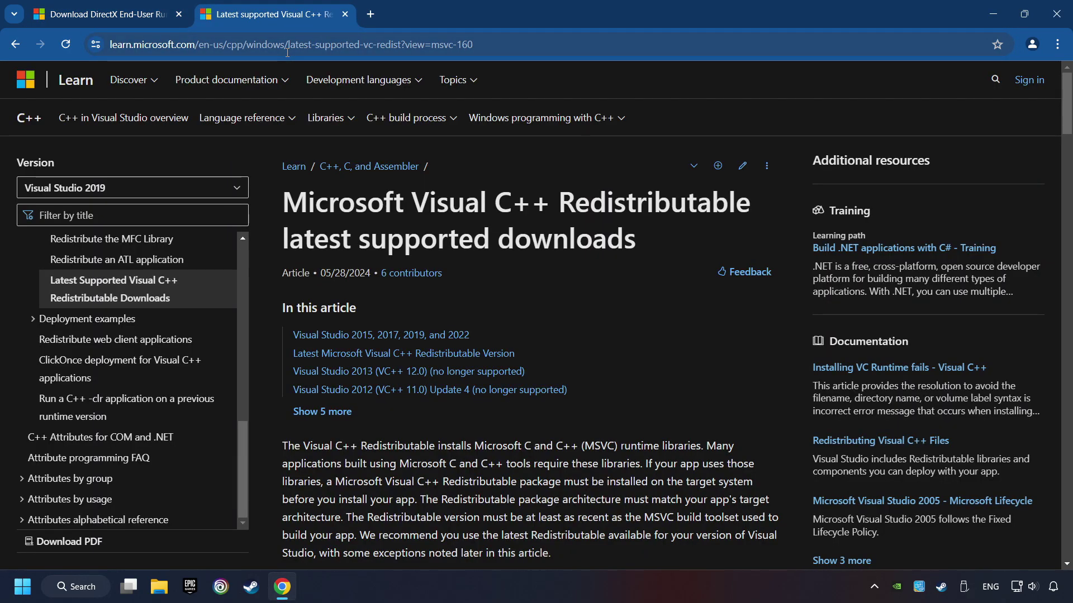
# Download the DirectX End-User Runtime web installer and launch it.
pyautogui.click(134, 14)
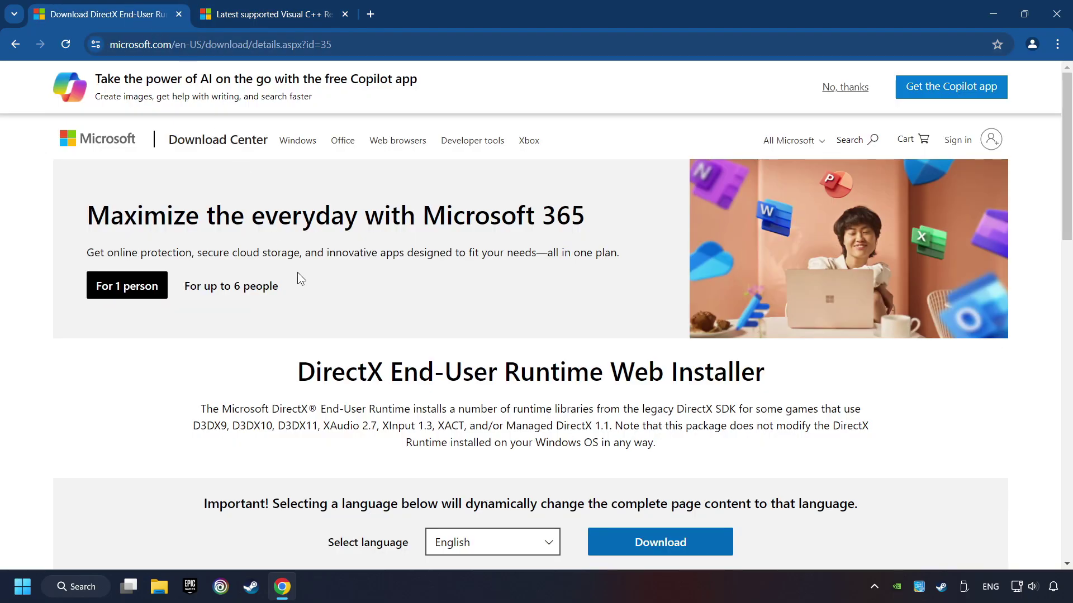
pyautogui.scroll(-2, 298, 274)
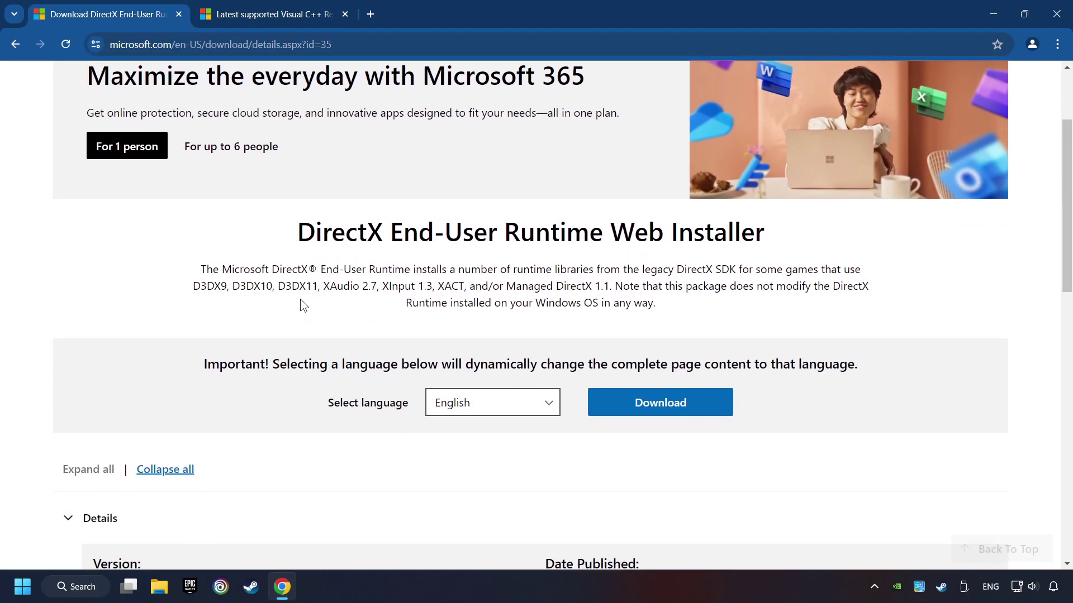
pyautogui.click(669, 407)
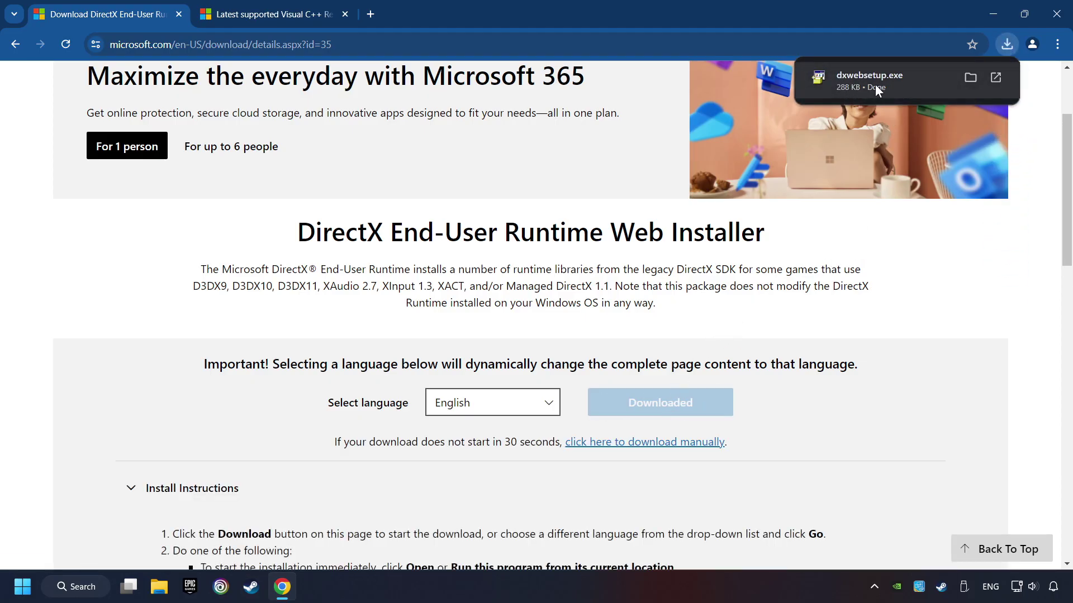
pyautogui.click(915, 79)
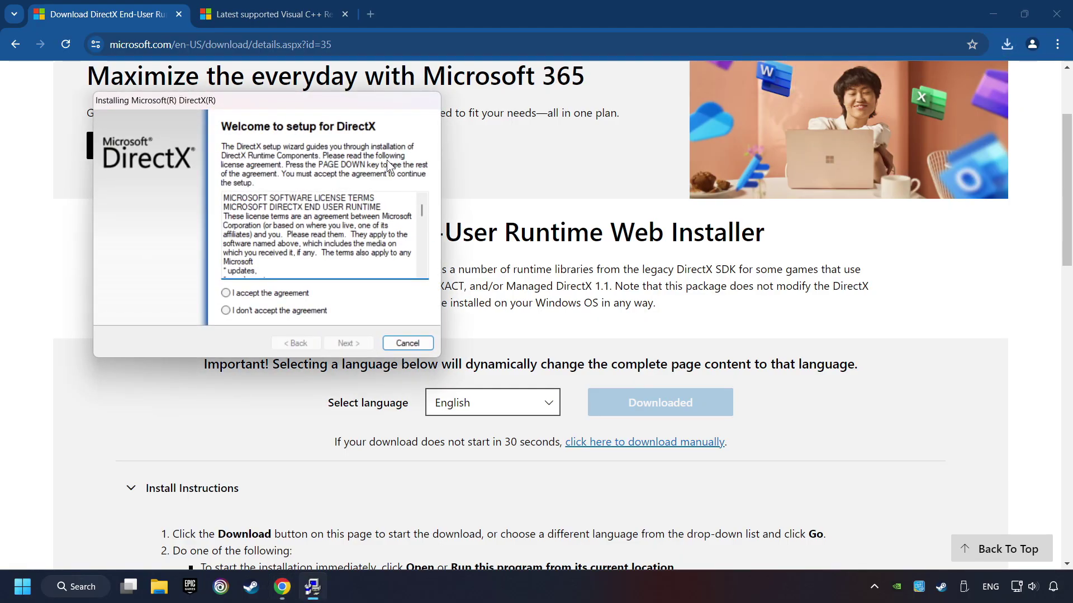
# Accept the DirectX license, skip the Bing Bar, install, and finish the setup.
pyautogui.moveTo(354, 100); pyautogui.dragTo(620, 180)
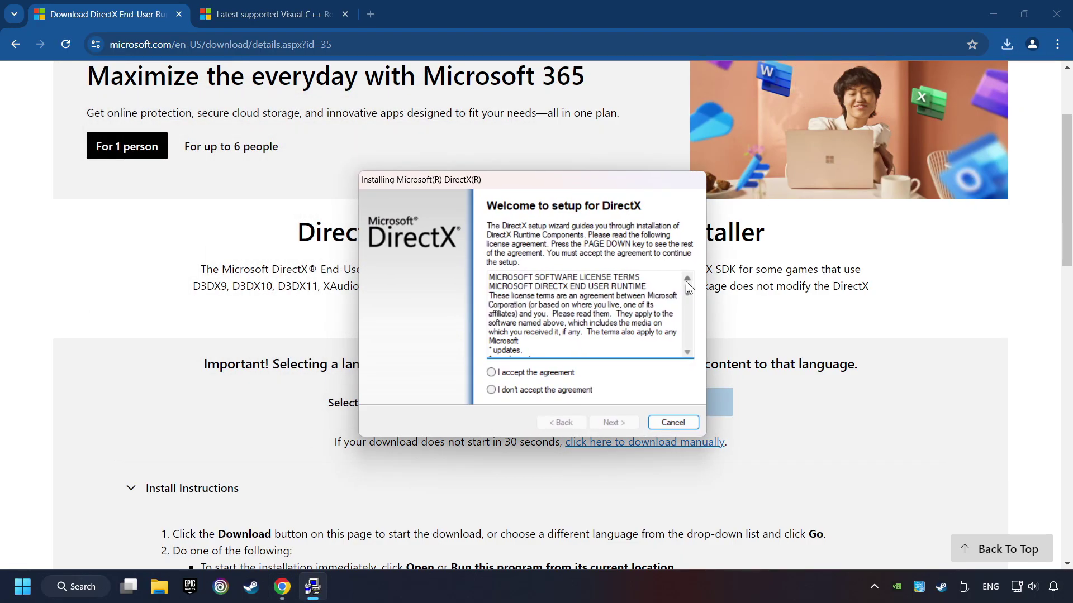
pyautogui.moveTo(686, 282); pyautogui.dragTo(538, 377)
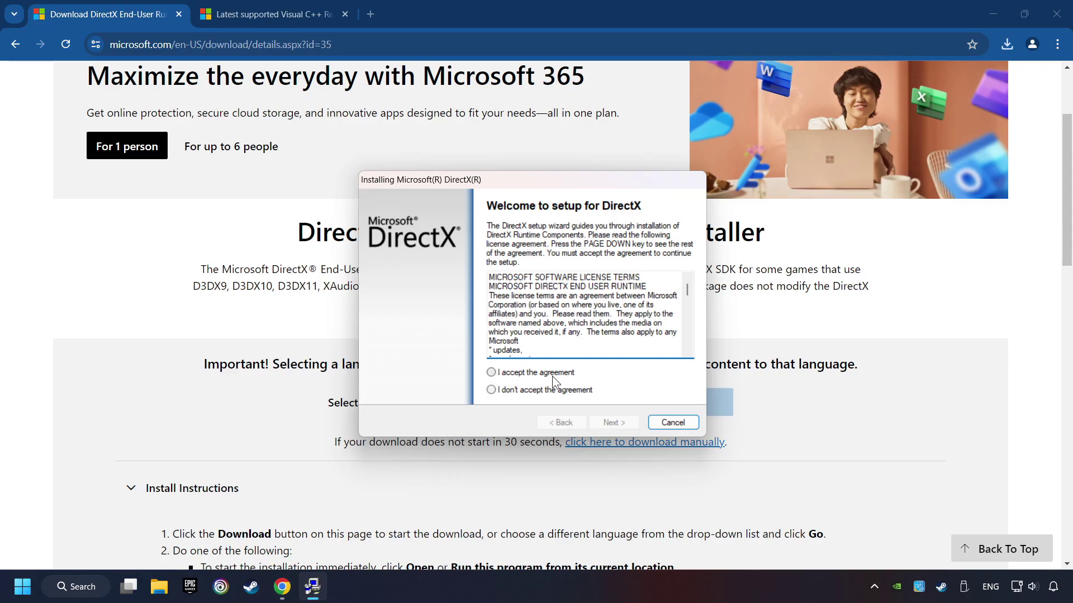
pyautogui.click(555, 374)
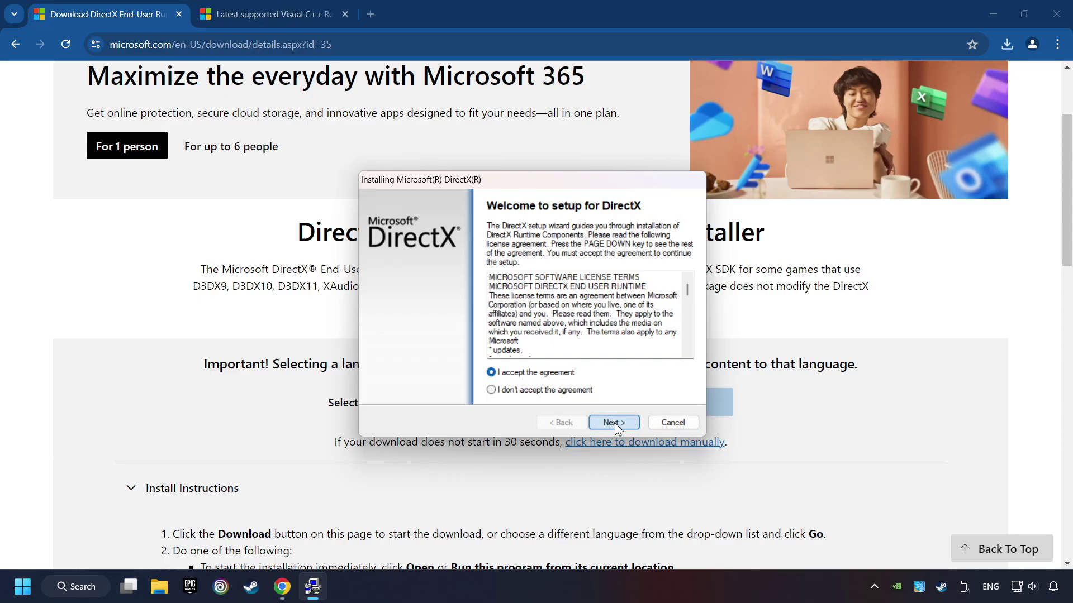
pyautogui.click(614, 423)
pyautogui.click(483, 325)
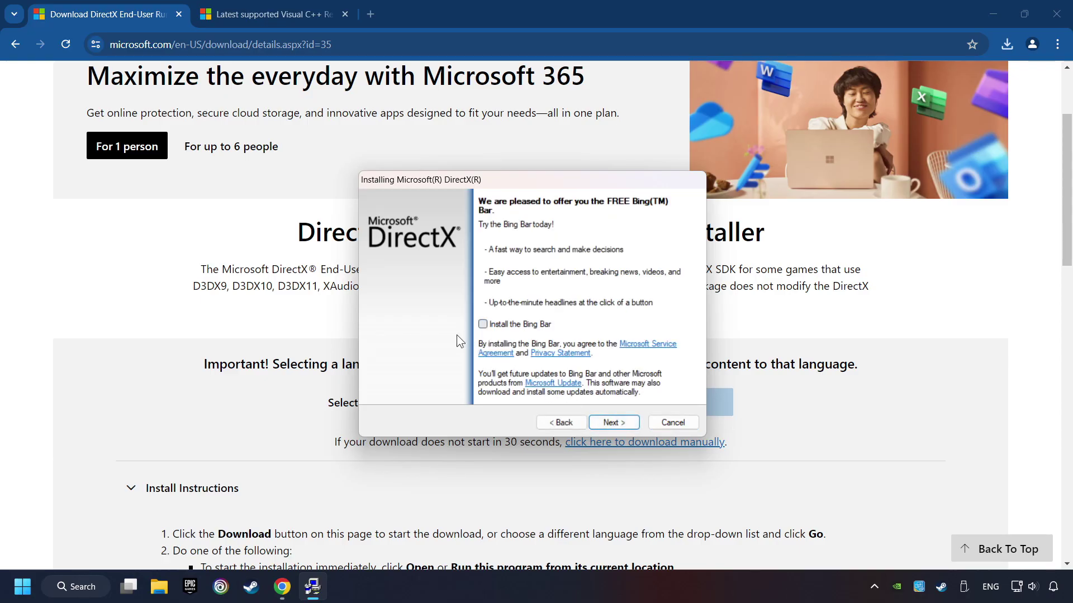
pyautogui.click(618, 423)
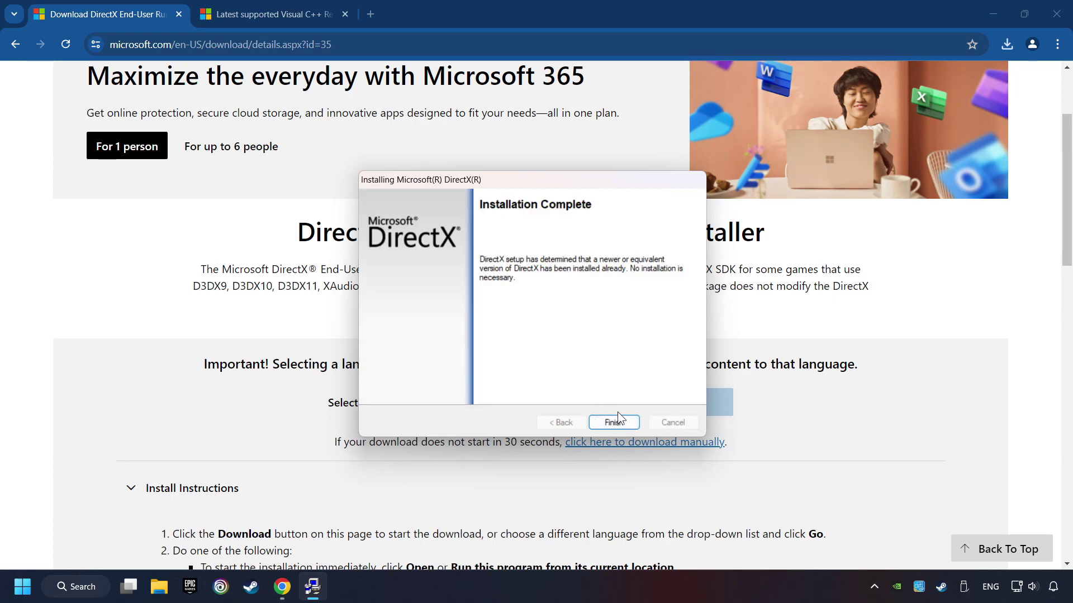
pyautogui.click(621, 422)
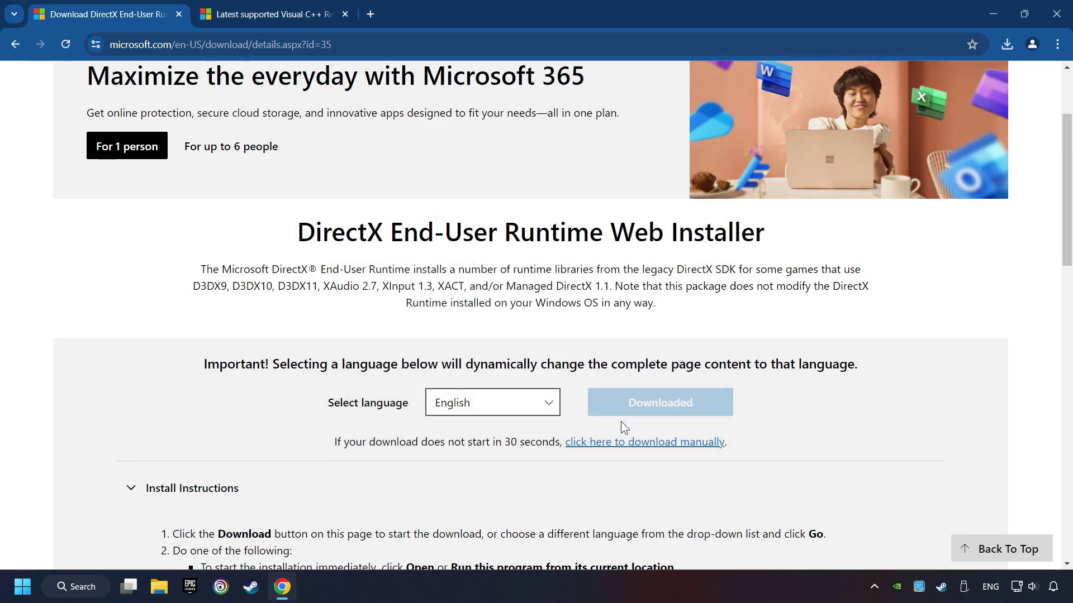
# Download the ARM64, x86 and x64 Visual C++ Redistributable installers.
pyautogui.click(258, 16)
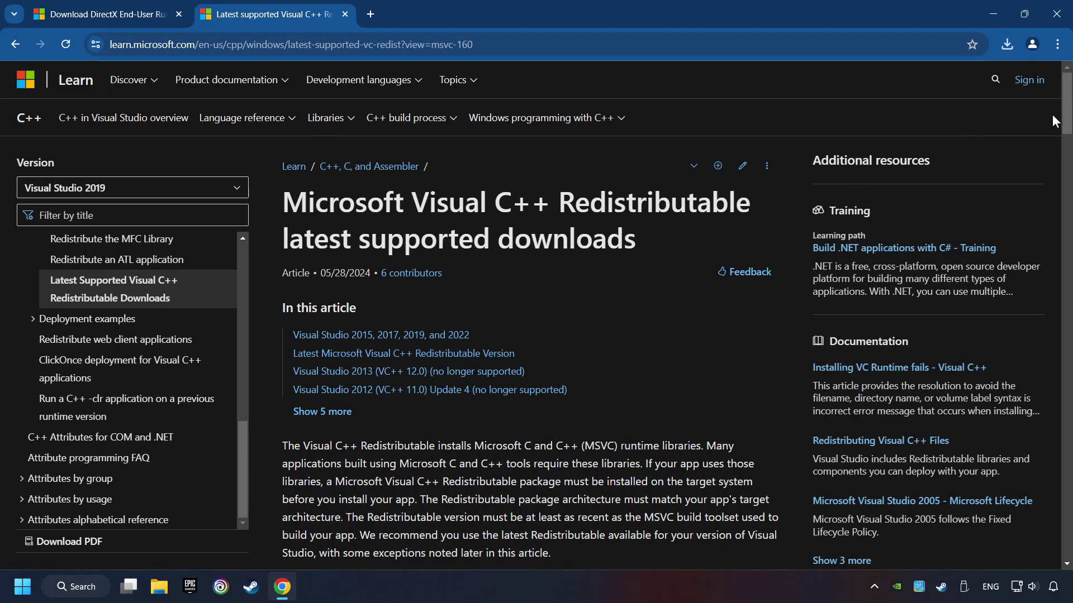
pyautogui.scroll(-15, 1053, 119)
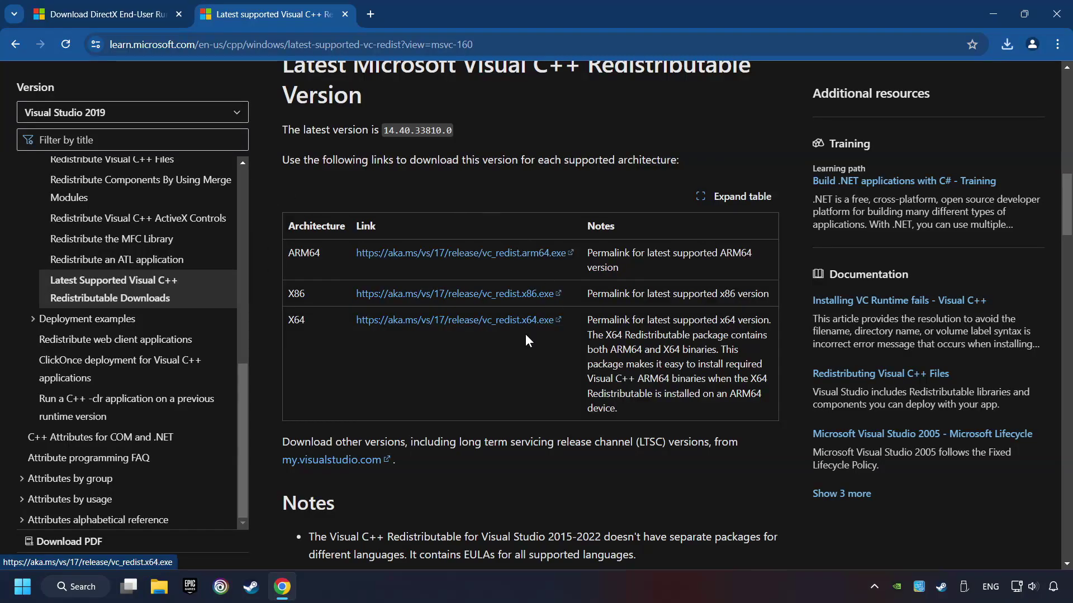
pyautogui.click(428, 253)
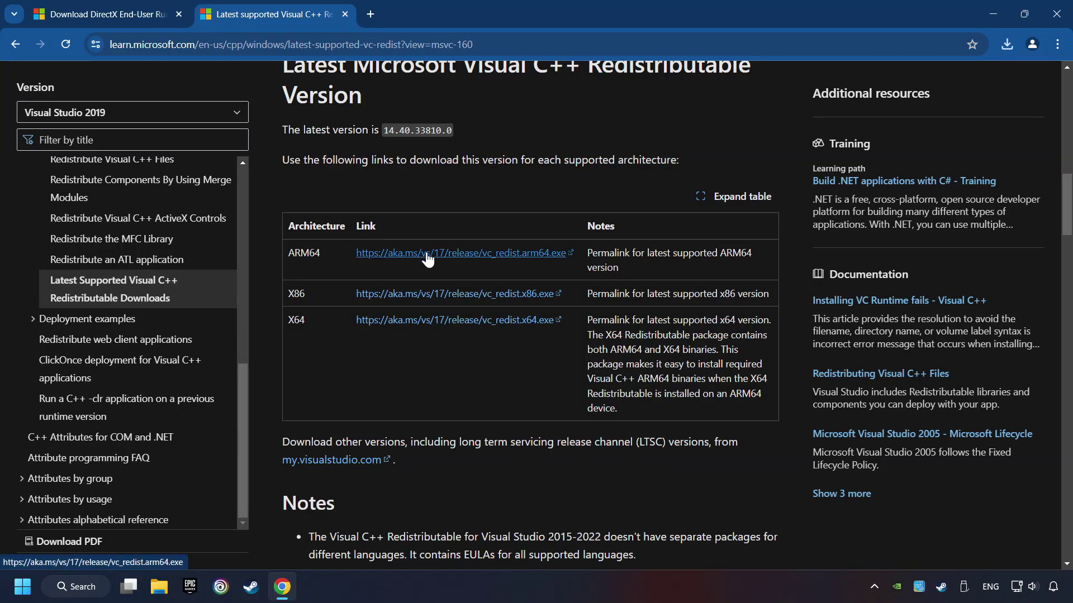
pyautogui.click(432, 296)
pyautogui.click(434, 319)
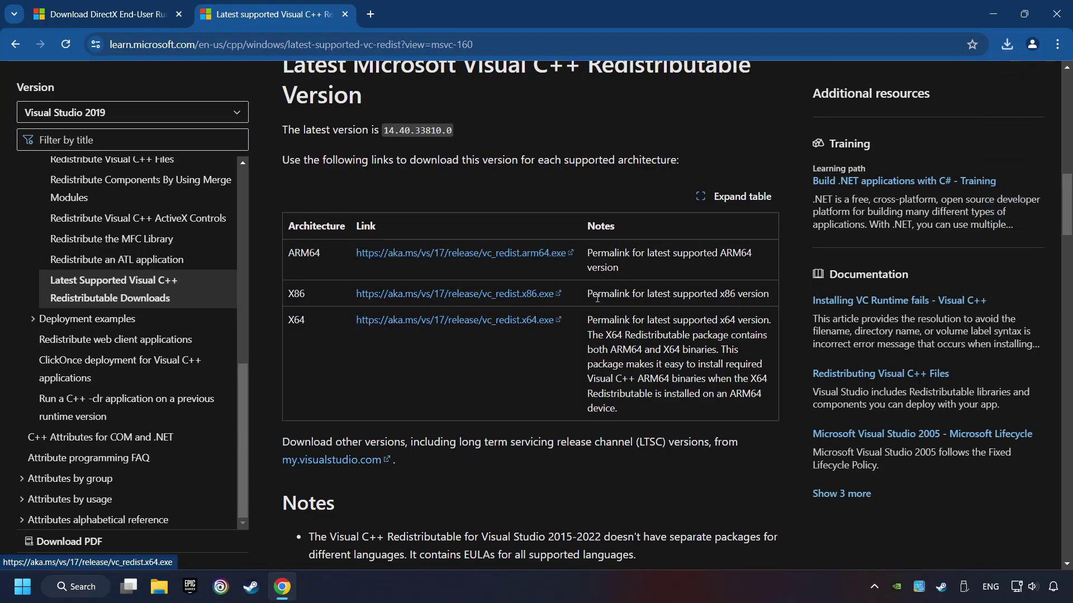
# Run VC_redist.arm64.exe, agree to the license terms and start installing.
pyautogui.click(1008, 45)
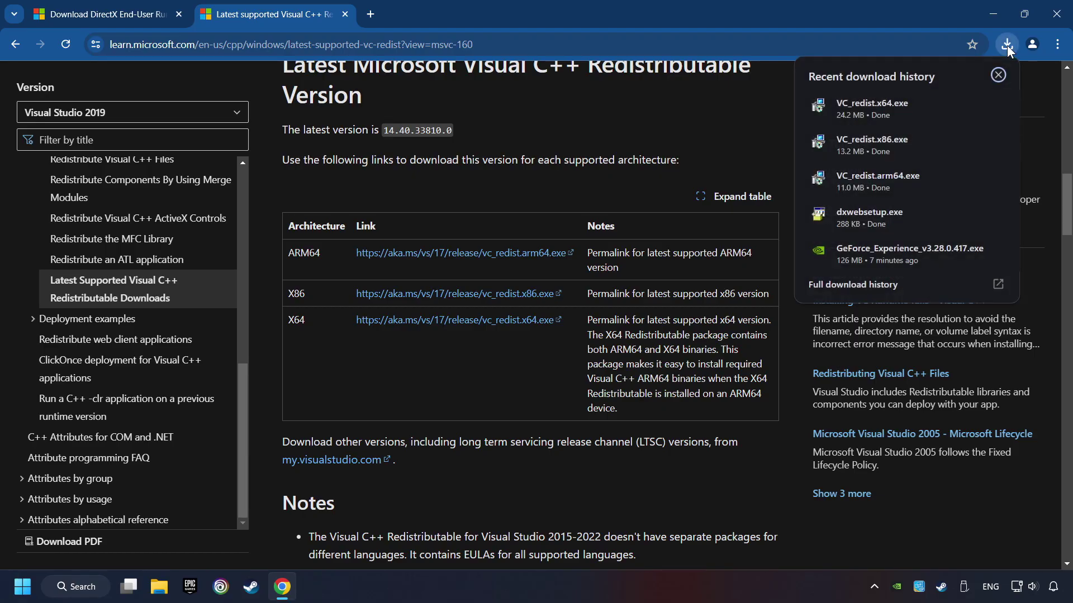
pyautogui.click(897, 176)
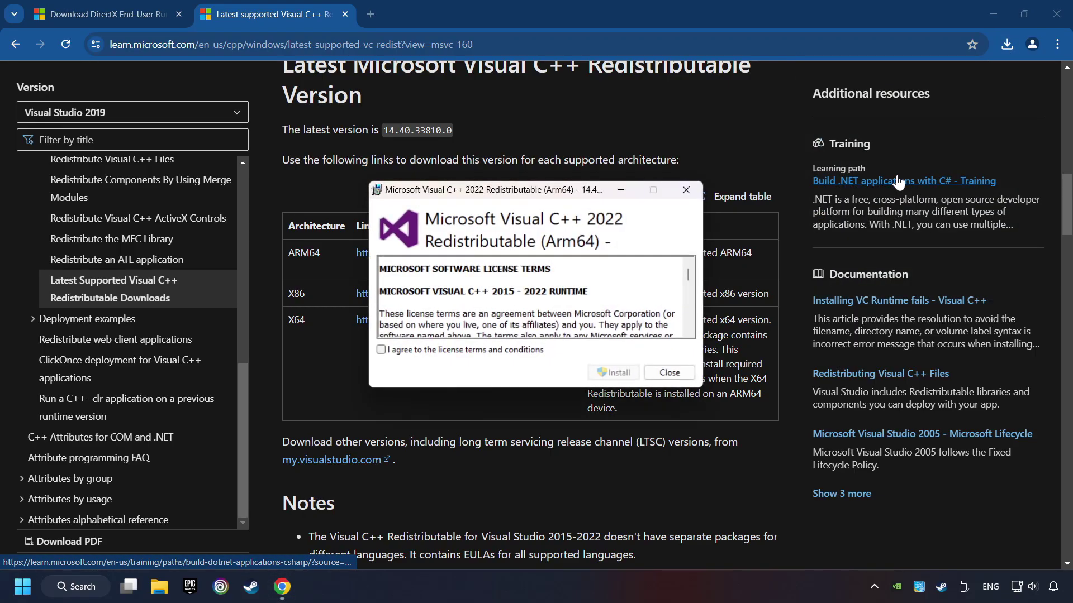
pyautogui.scroll(-15, 676, 310)
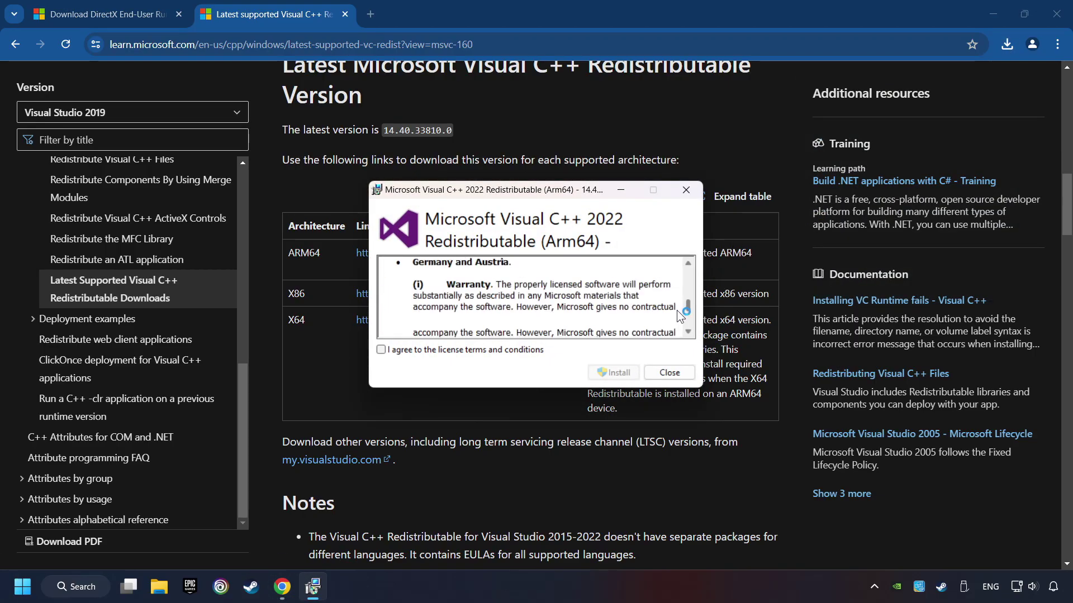
pyautogui.click(451, 351)
pyautogui.click(615, 373)
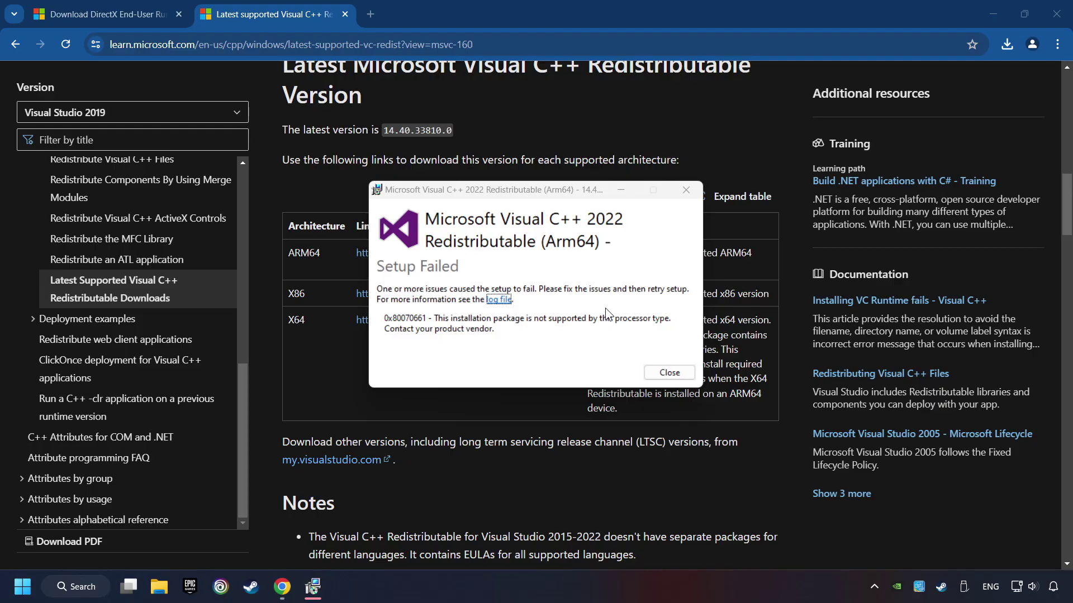
# Dismiss the Arm64 setup-failed error and run the x86 redistributable installer.
pyautogui.click(668, 372)
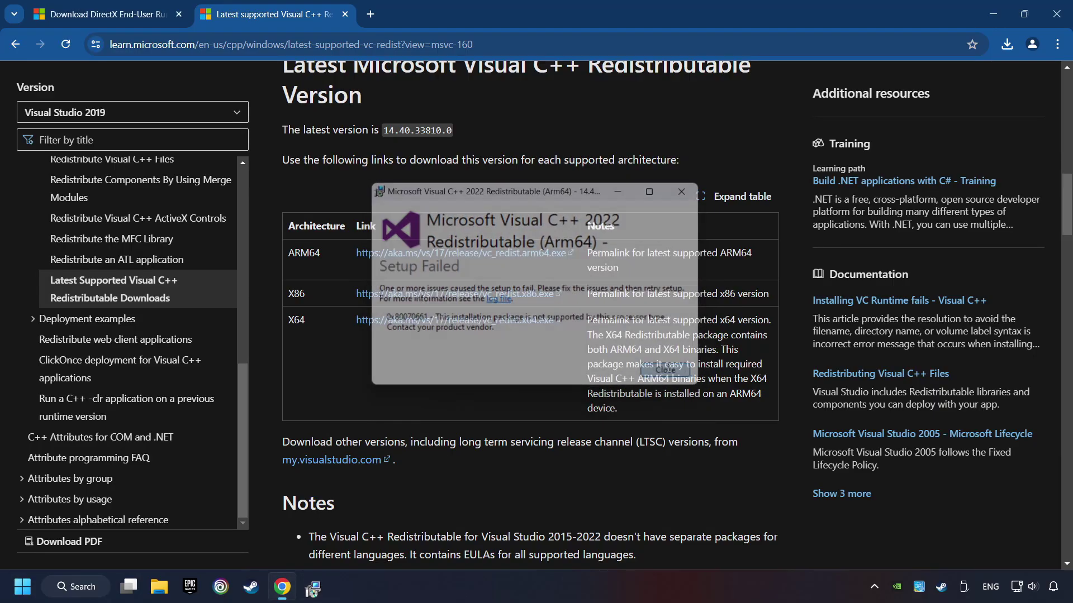
pyautogui.click(1006, 48)
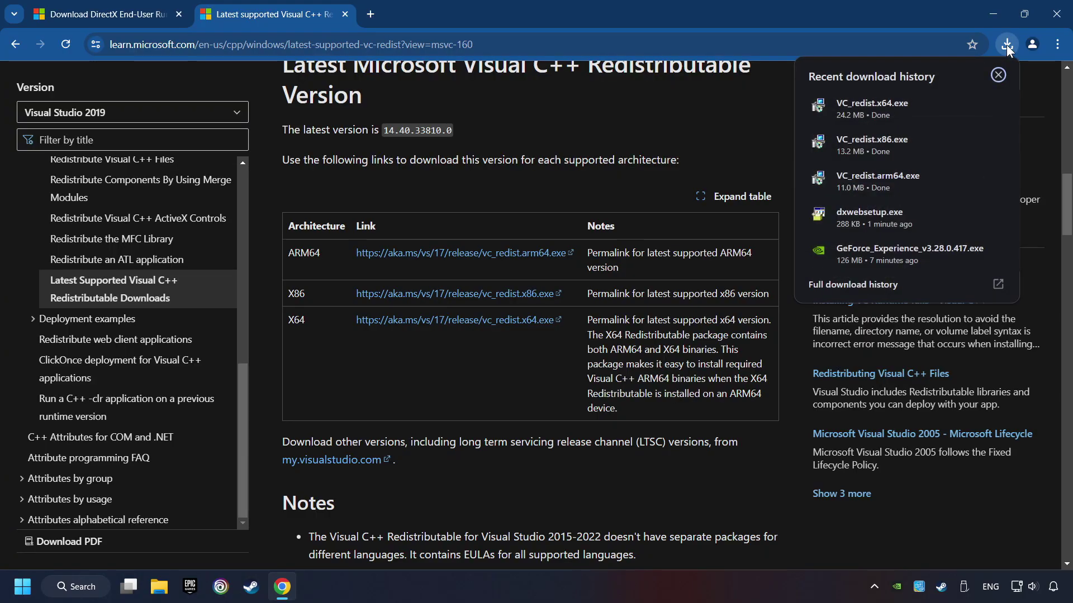
pyautogui.click(896, 136)
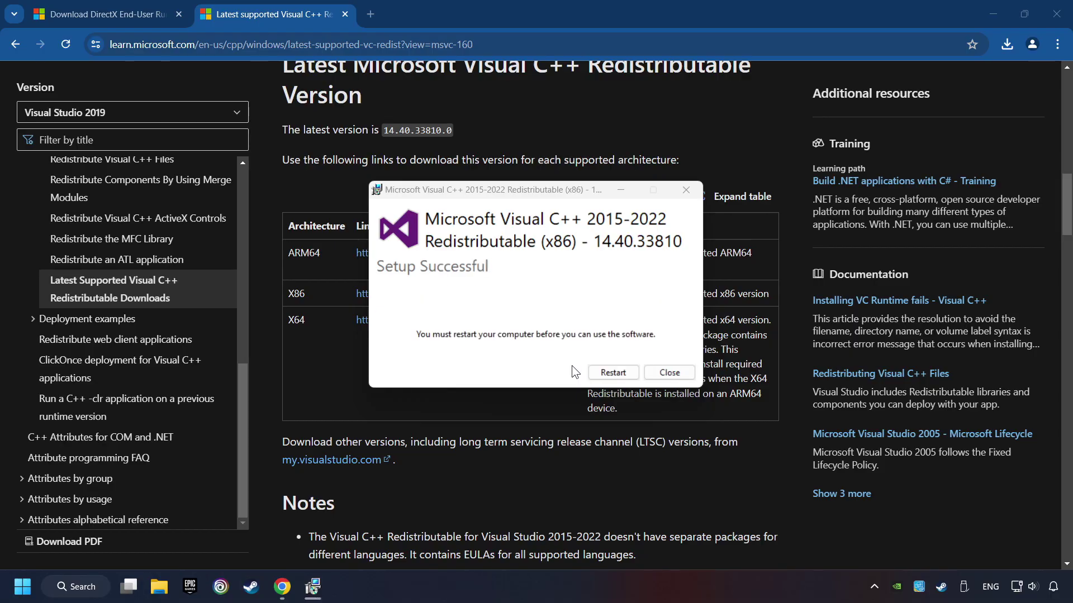
# Close the successful x86 setup and run the x64 redistributable installer.
pyautogui.click(668, 373)
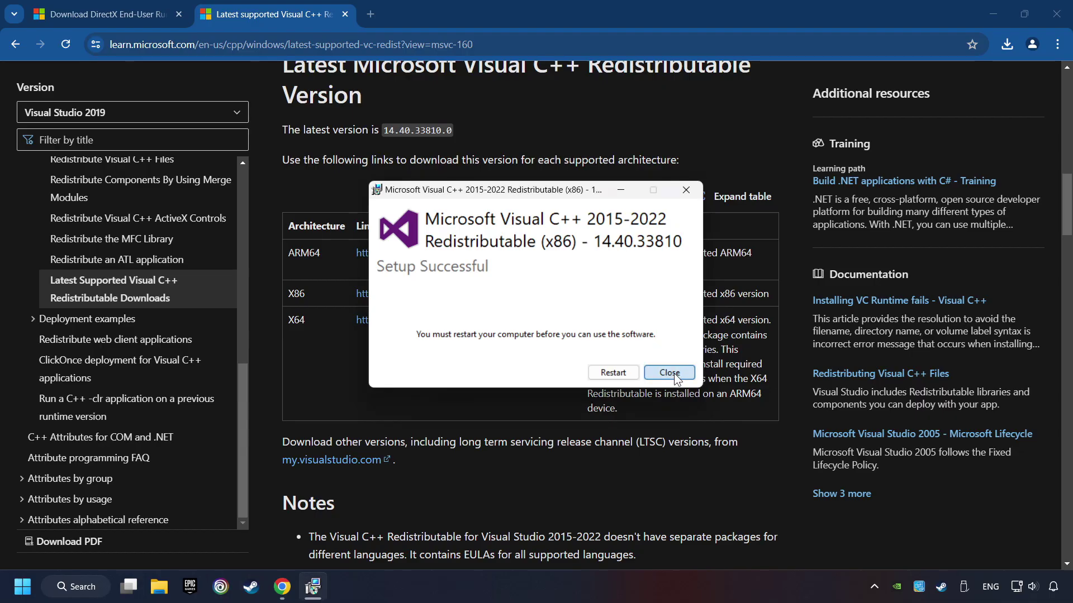
pyautogui.click(1006, 44)
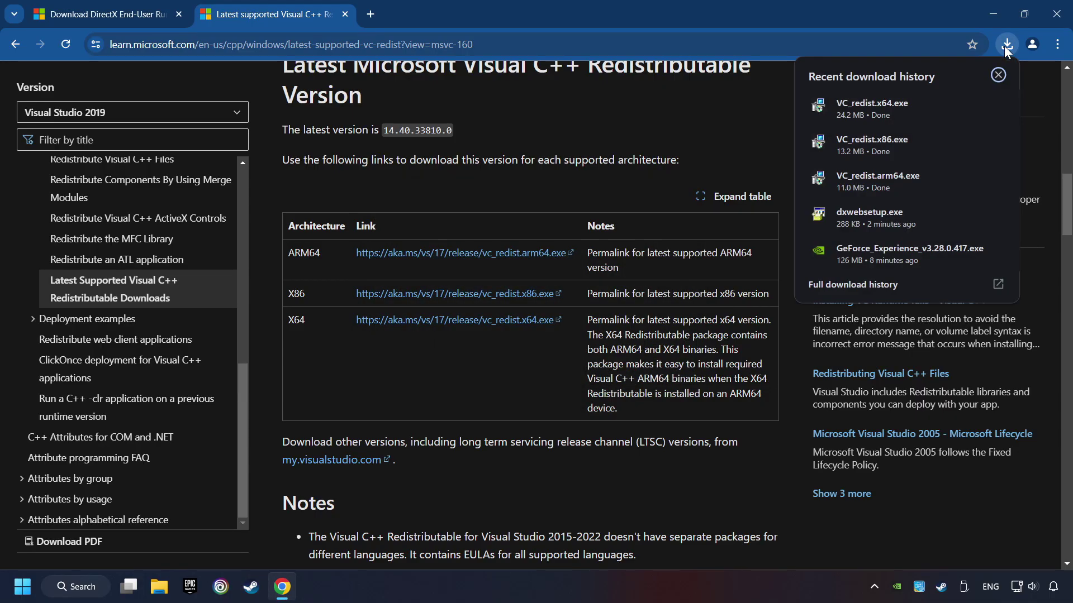
pyautogui.click(916, 102)
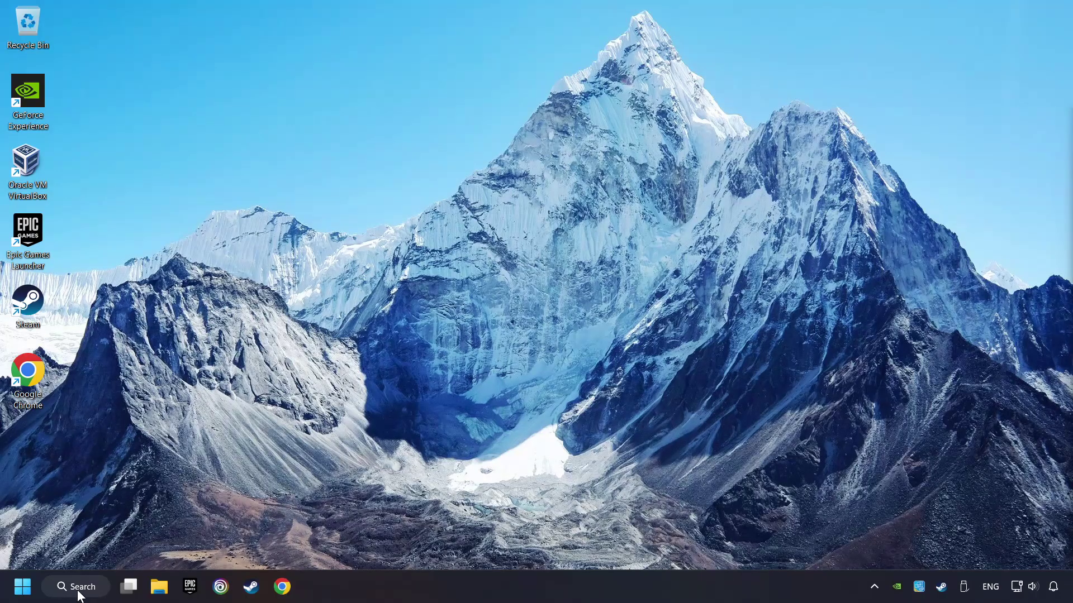
# Search 'updates', check Windows Update until it reports You're up to date, then close Settings.
pyautogui.click(93, 587)
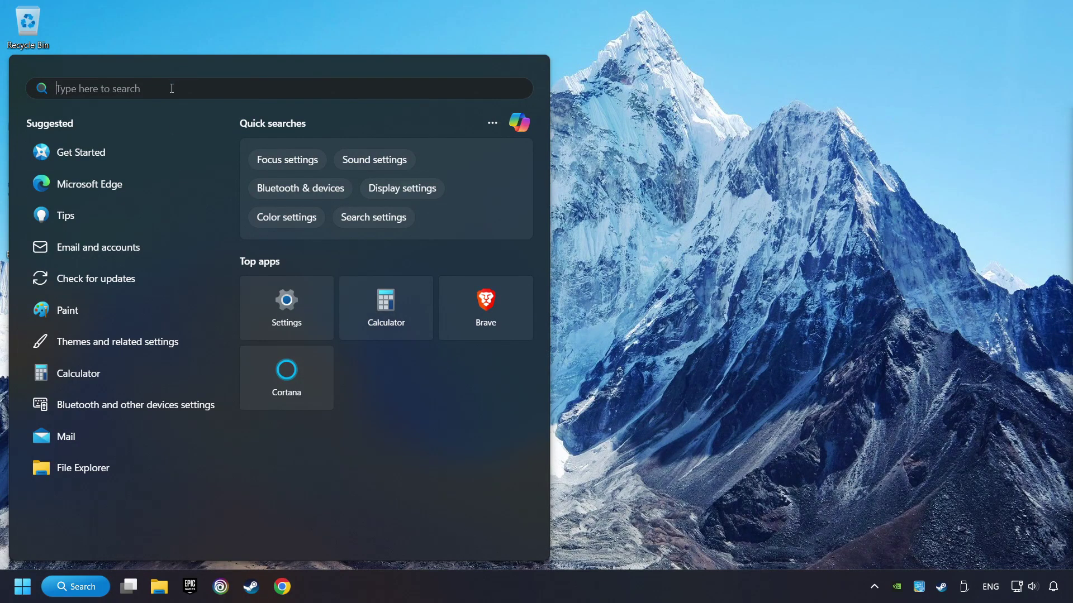
pyautogui.write('updates')
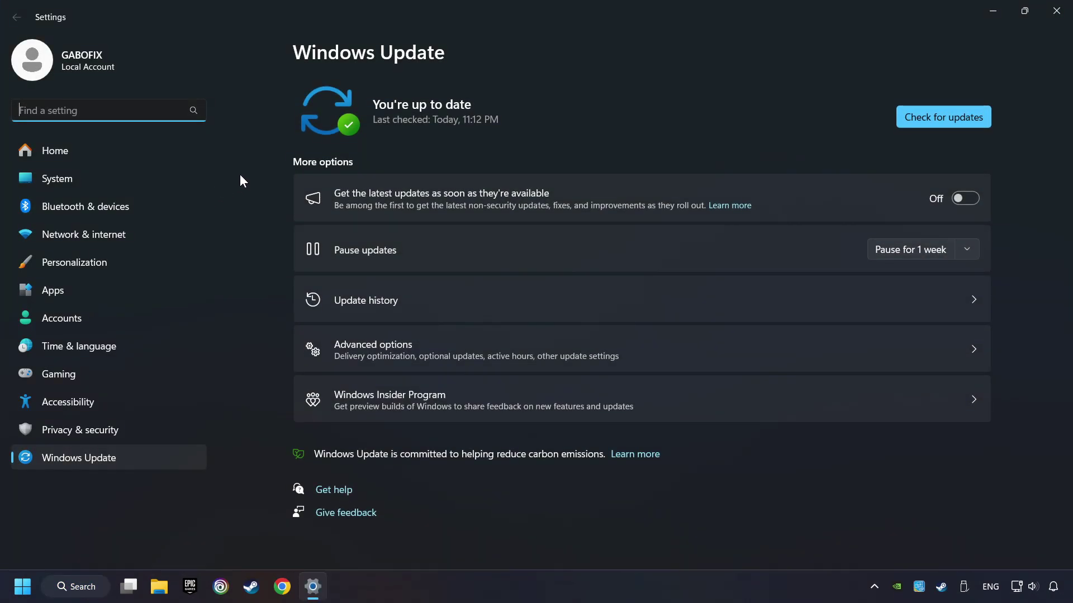
pyautogui.click(953, 119)
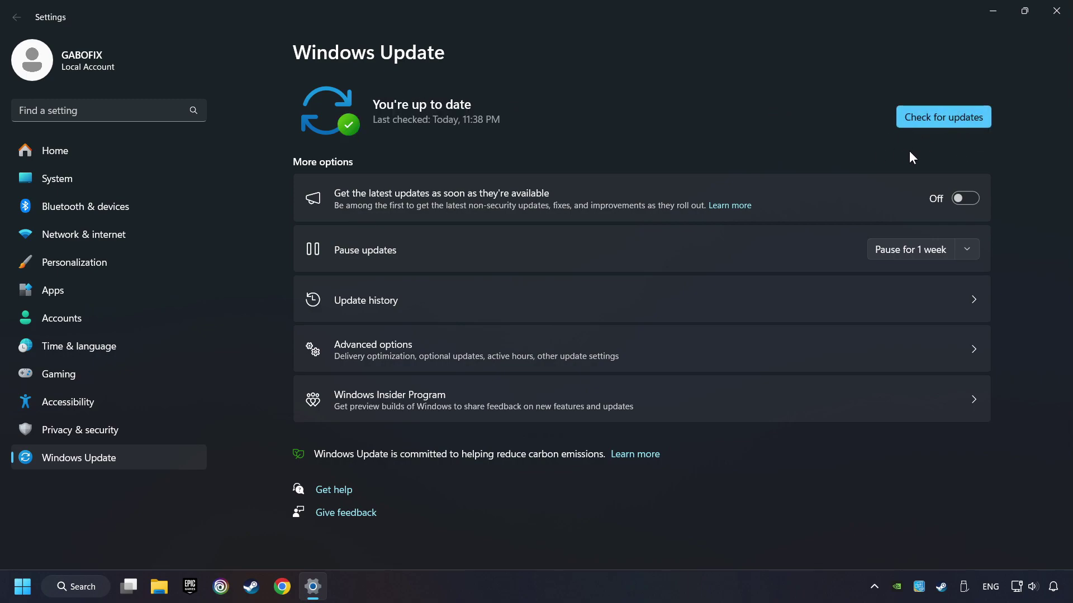
pyautogui.click(1055, 11)
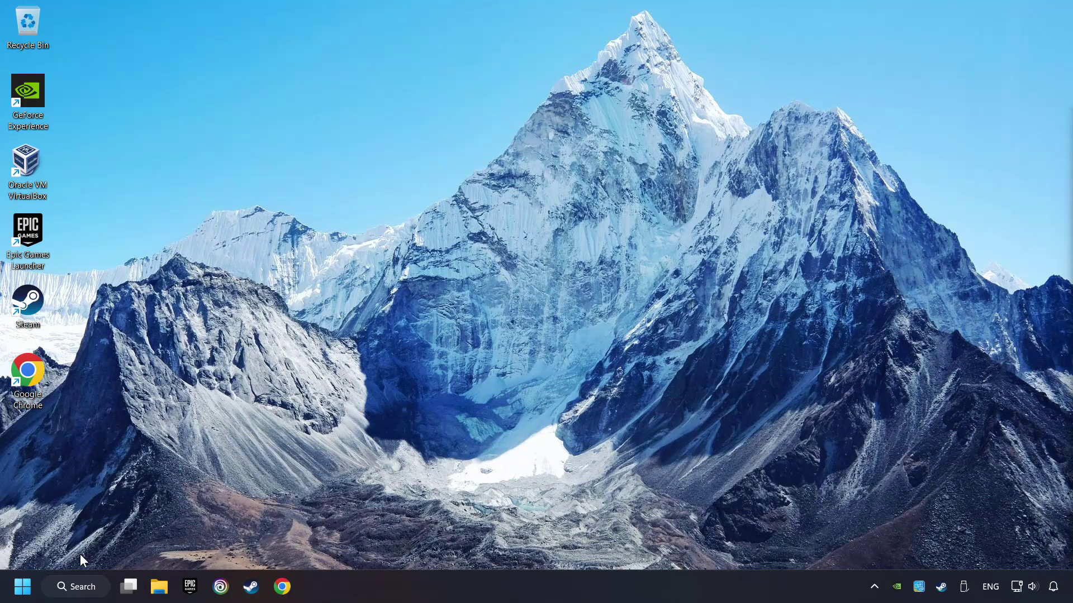
# Search 'cmd' and open Command Prompt as administrator.
pyautogui.click(78, 586)
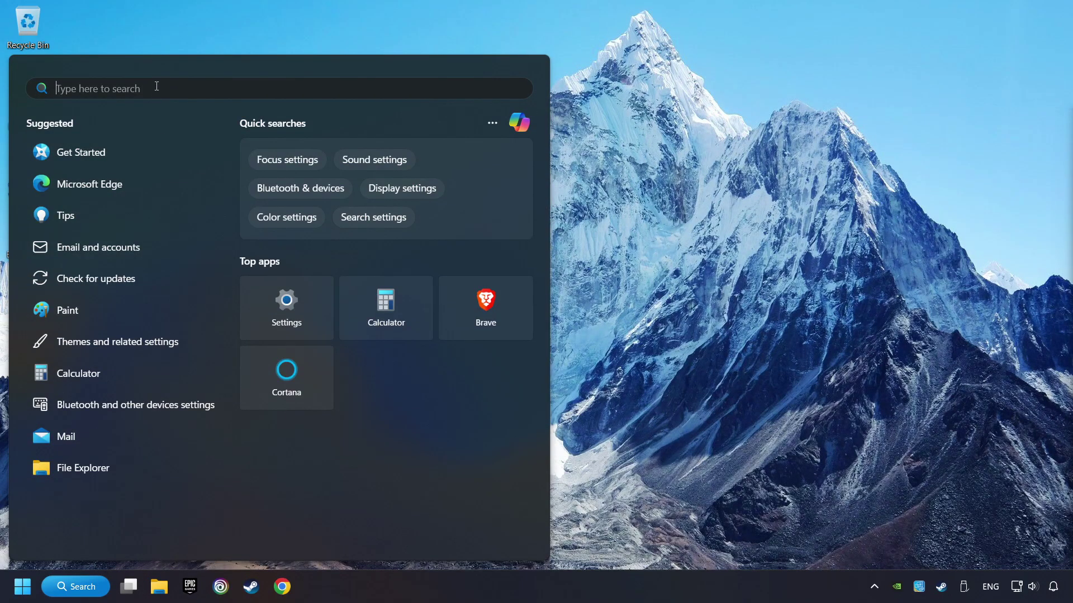
pyautogui.write('cmd')
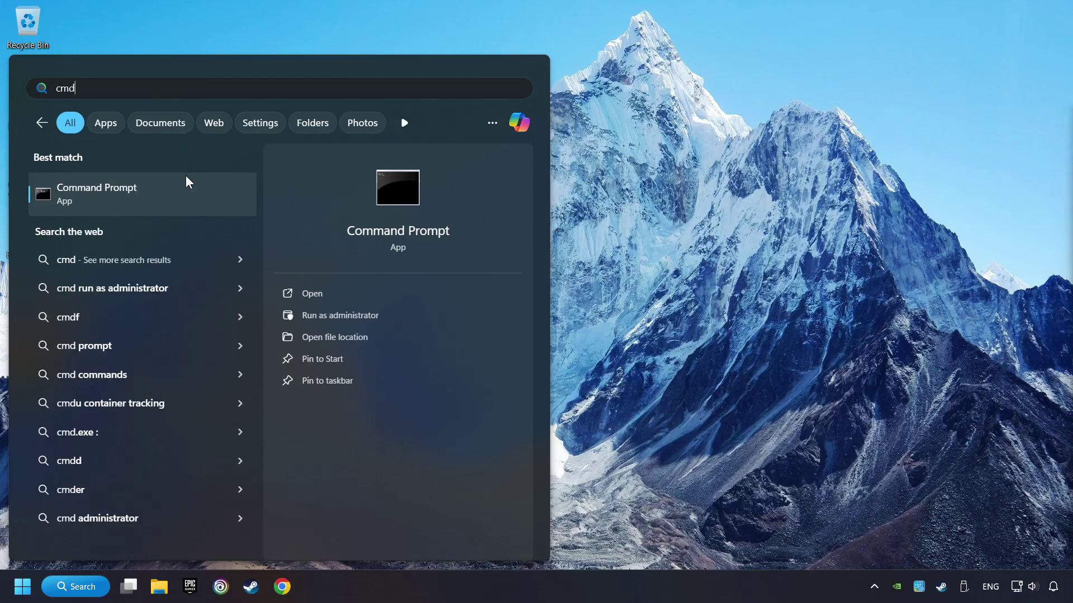
pyautogui.rightClick(222, 194)
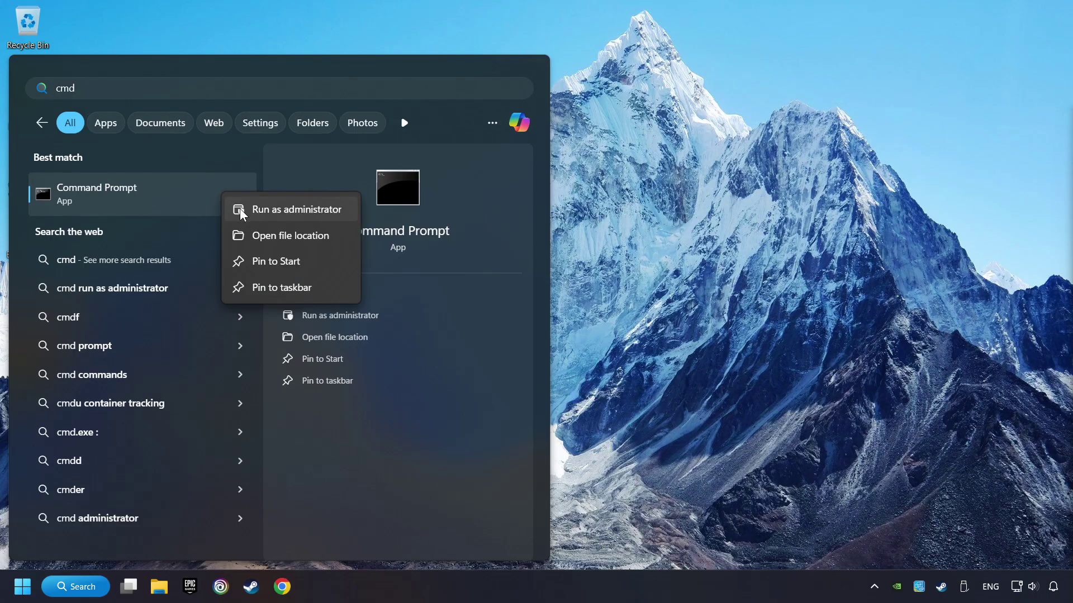
pyautogui.click(284, 210)
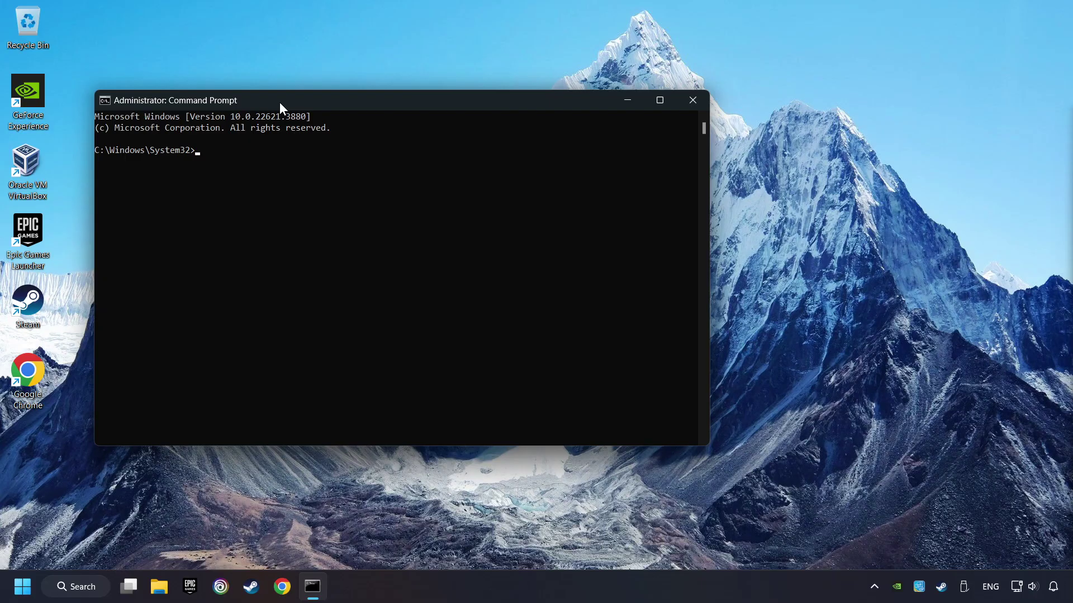
pyautogui.moveTo(389, 128); pyautogui.dragTo(405, 133)
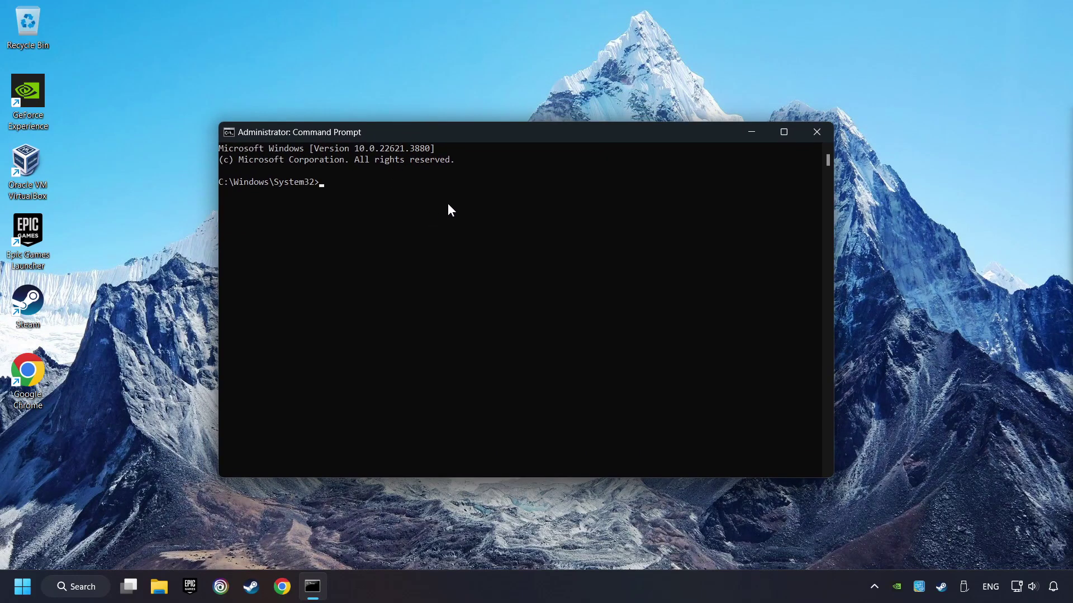
# Run sfc /scannow, then bring up the Start menu.
pyautogui.write('sfc /scannow')
pyautogui.press('Return')
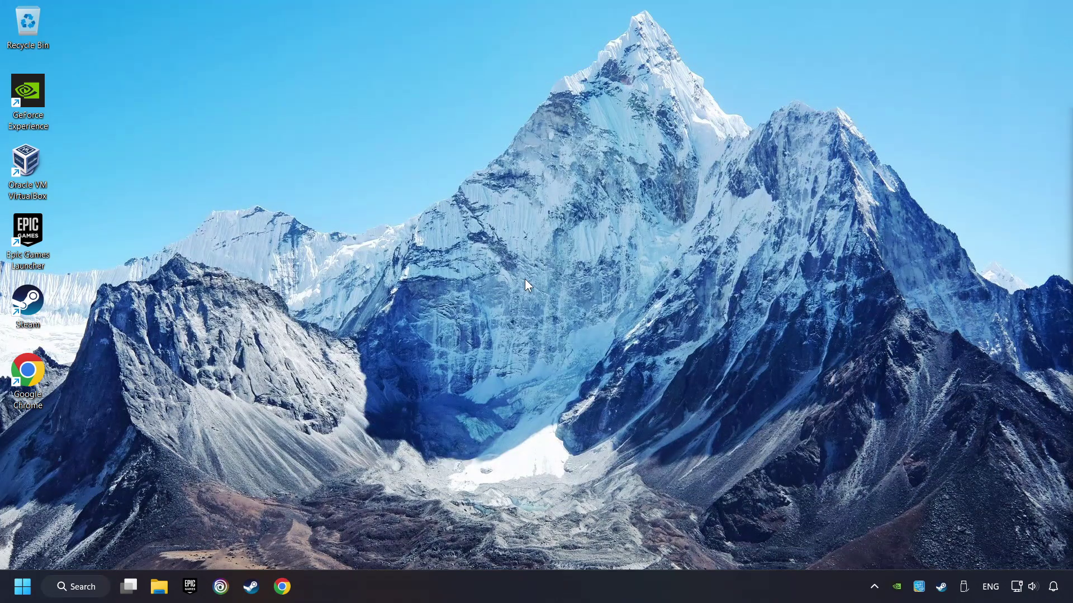
pyautogui.press('super')
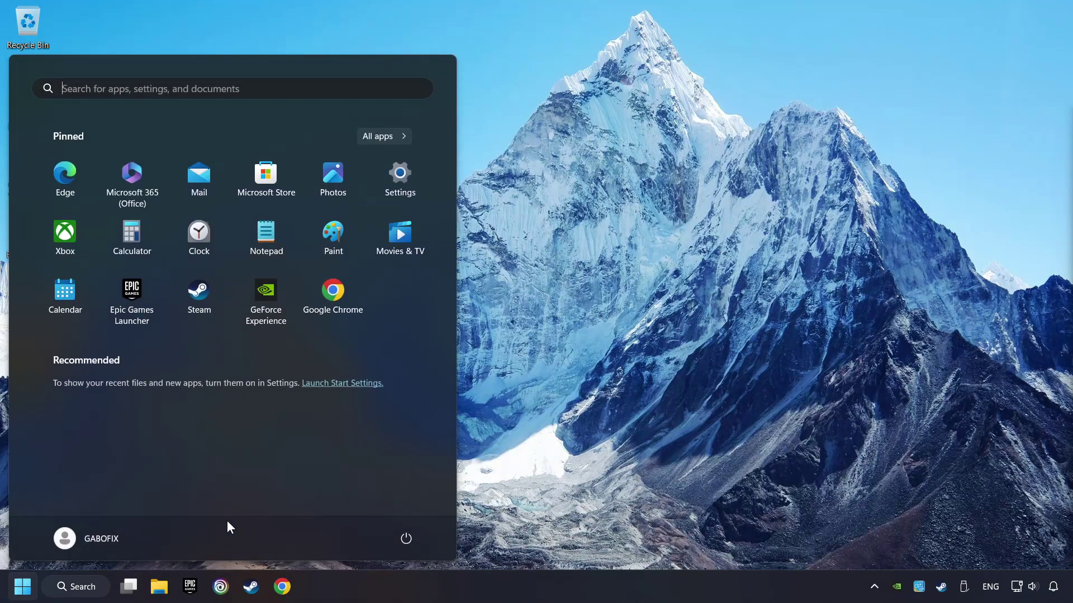